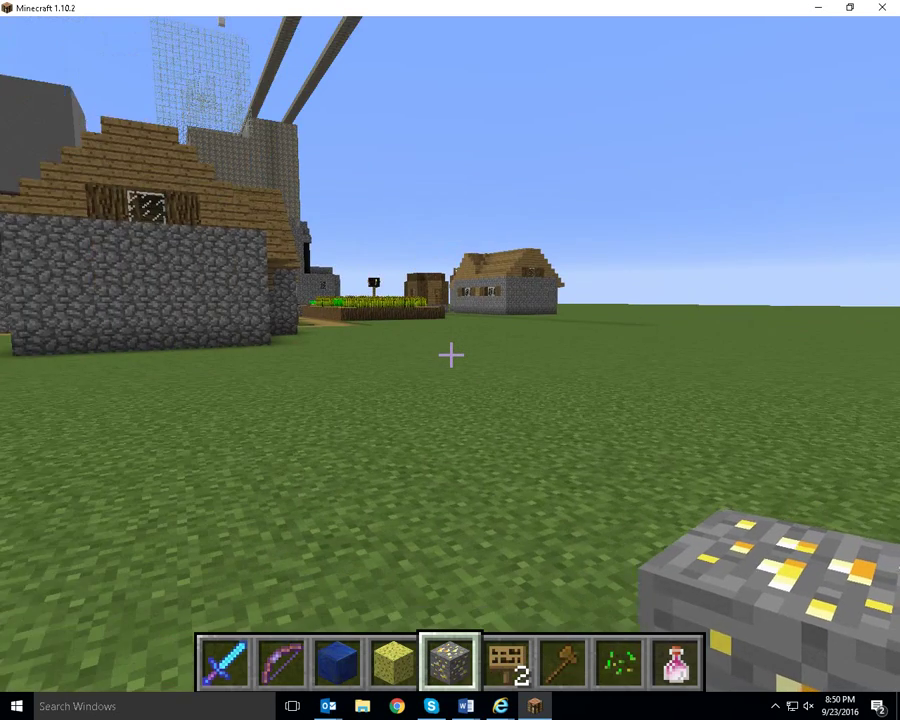
# Walk forward and begin the '/npc select Zombie' command in chat.
pyautogui.press('w')
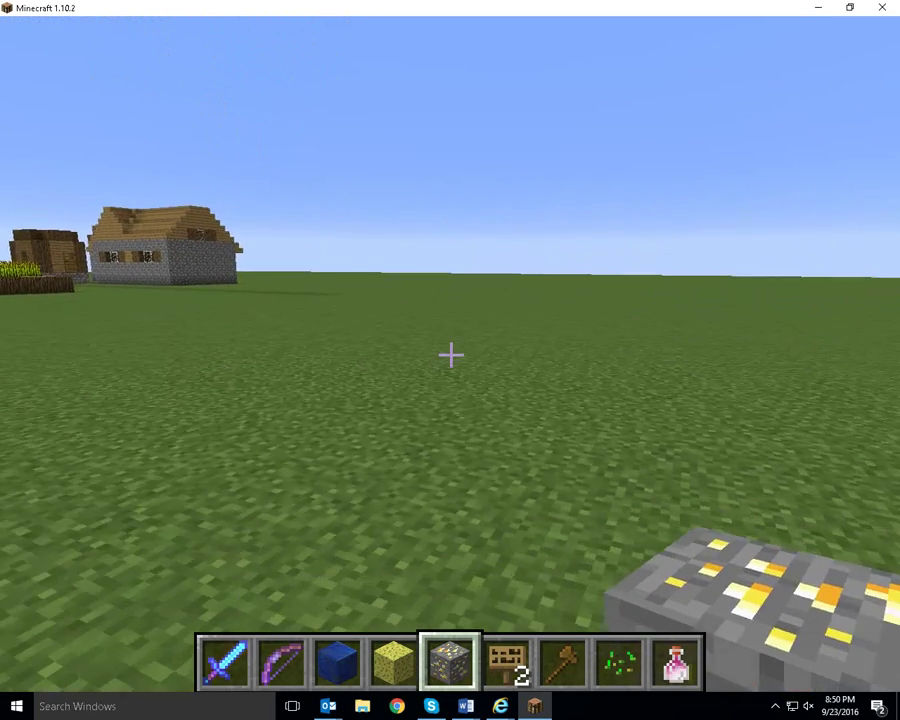
pyautogui.press('/')
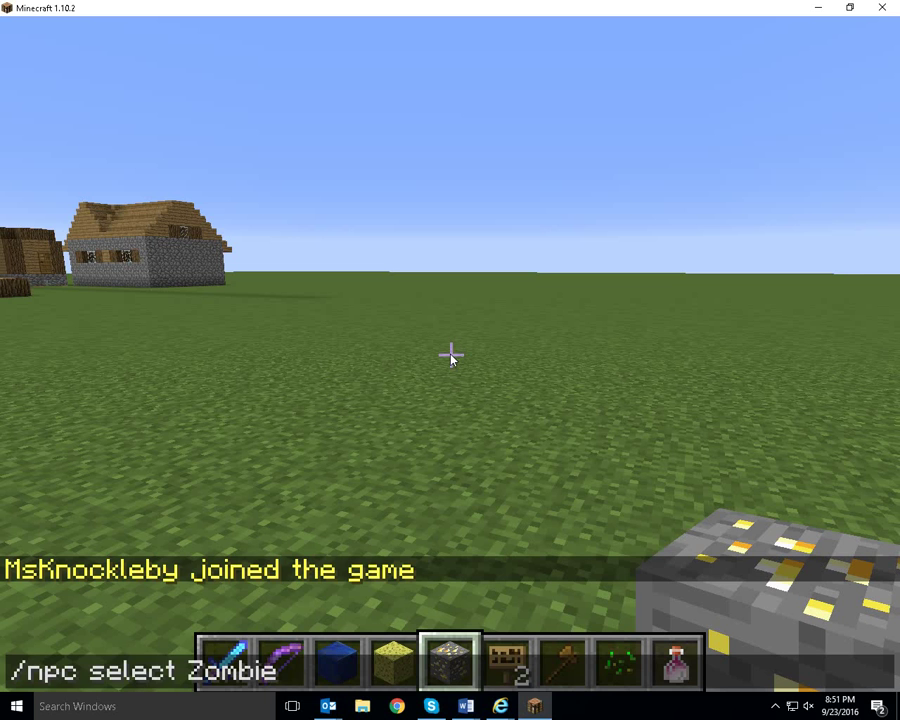
# Select the Zombie NPC, then teleport beside it with /npc tp.
pyautogui.press('Return')
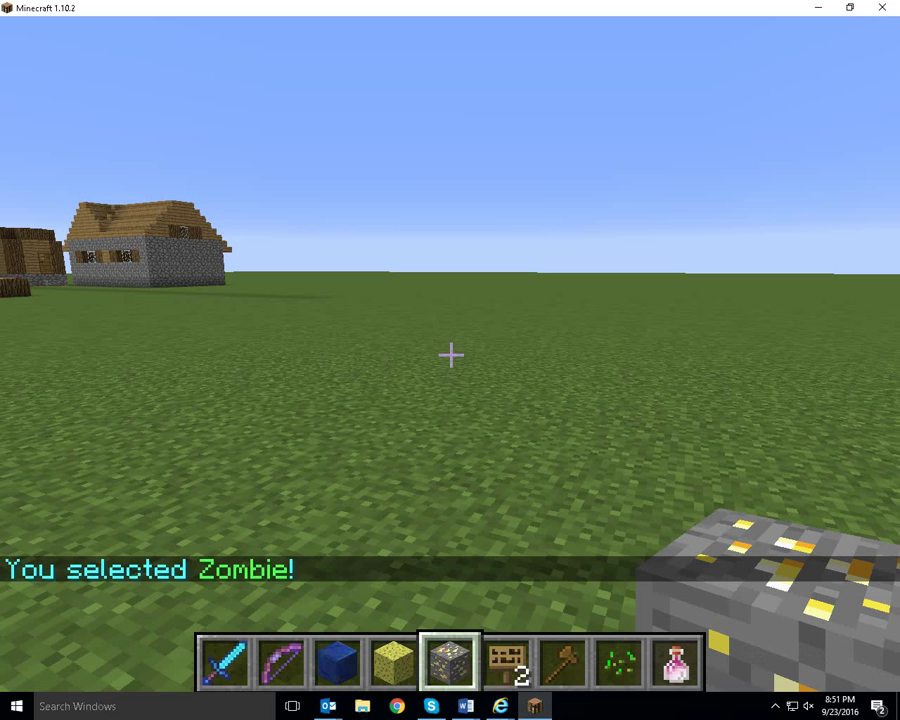
pyautogui.press('/')
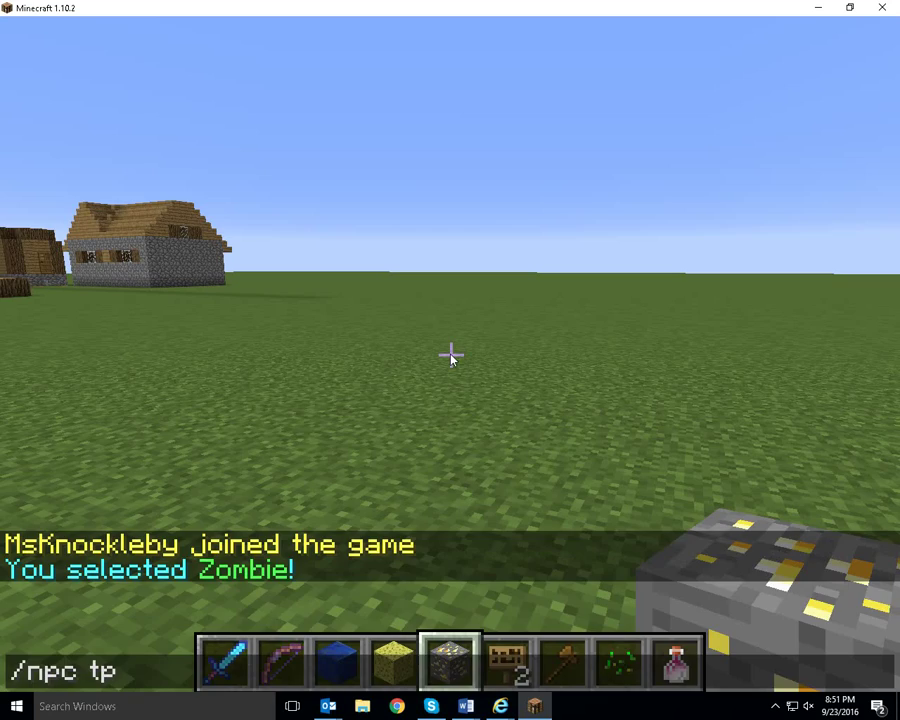
pyautogui.press('Return')
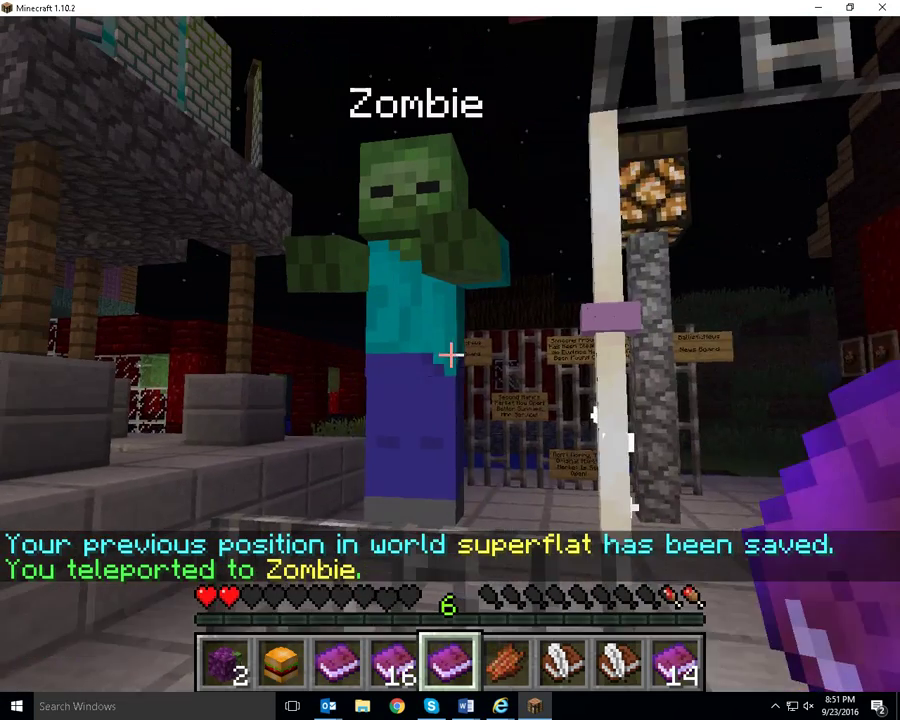
# Run /nd info, correcting typos, to list the Zombie's NPC Destinations settings.
pyautogui.press('/')
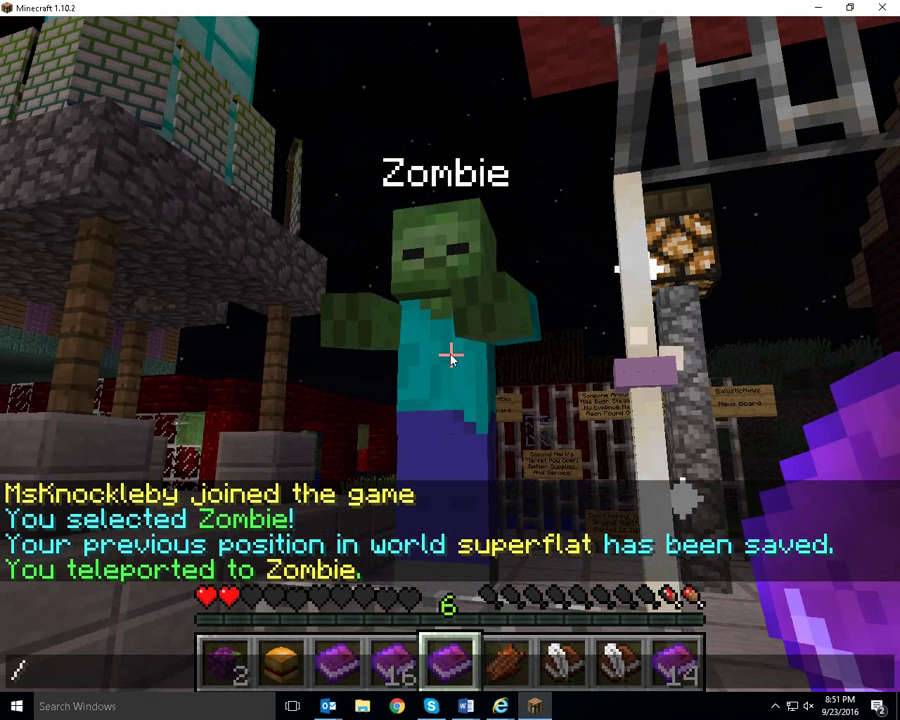
pyautogui.write('nd autoset')
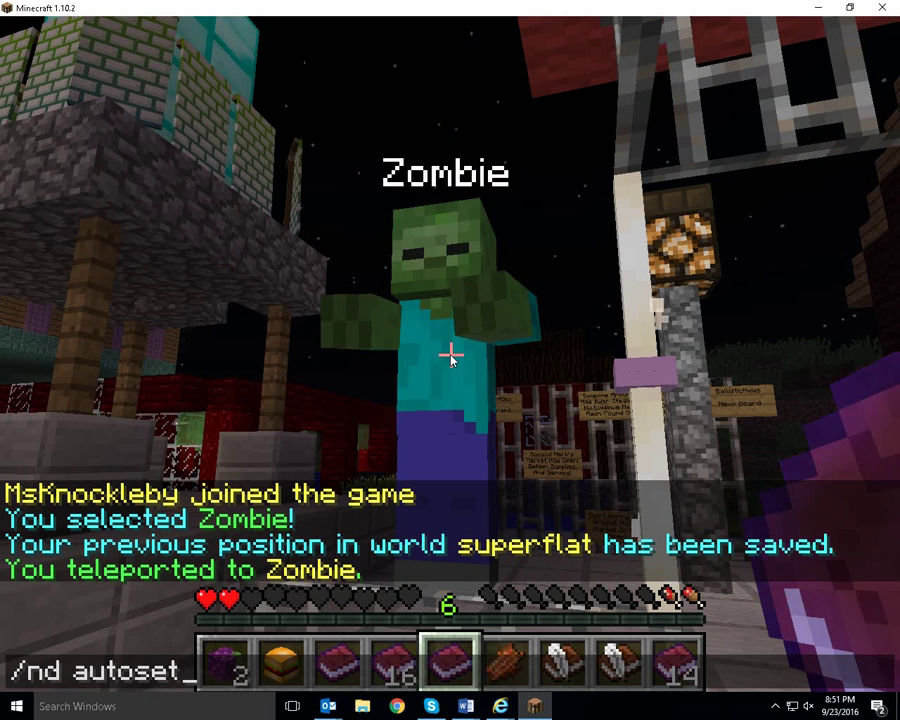
pyautogui.press('BackSpace')
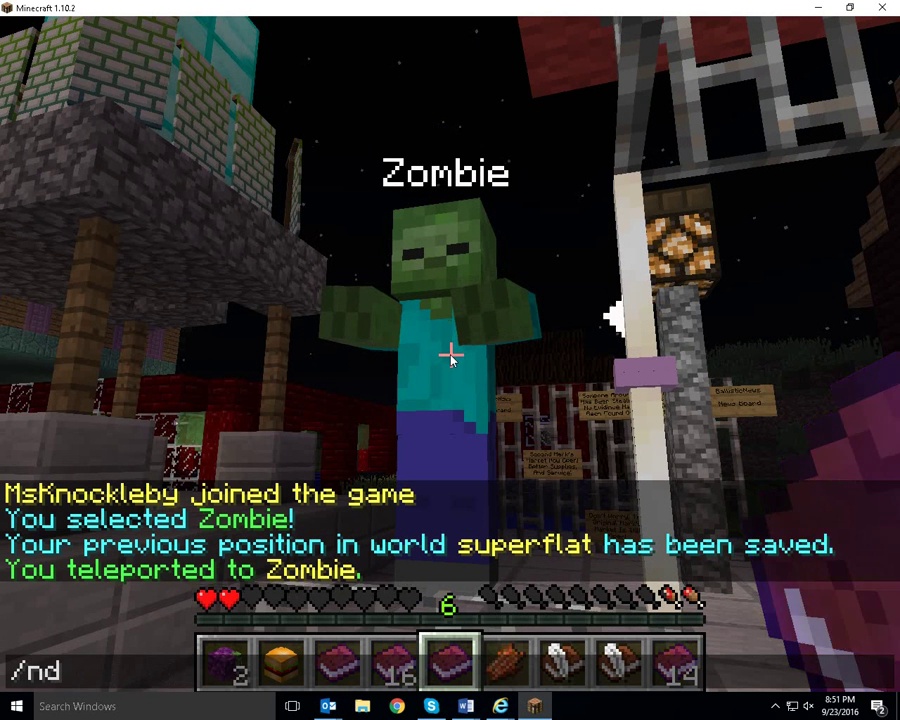
pyautogui.write('info')
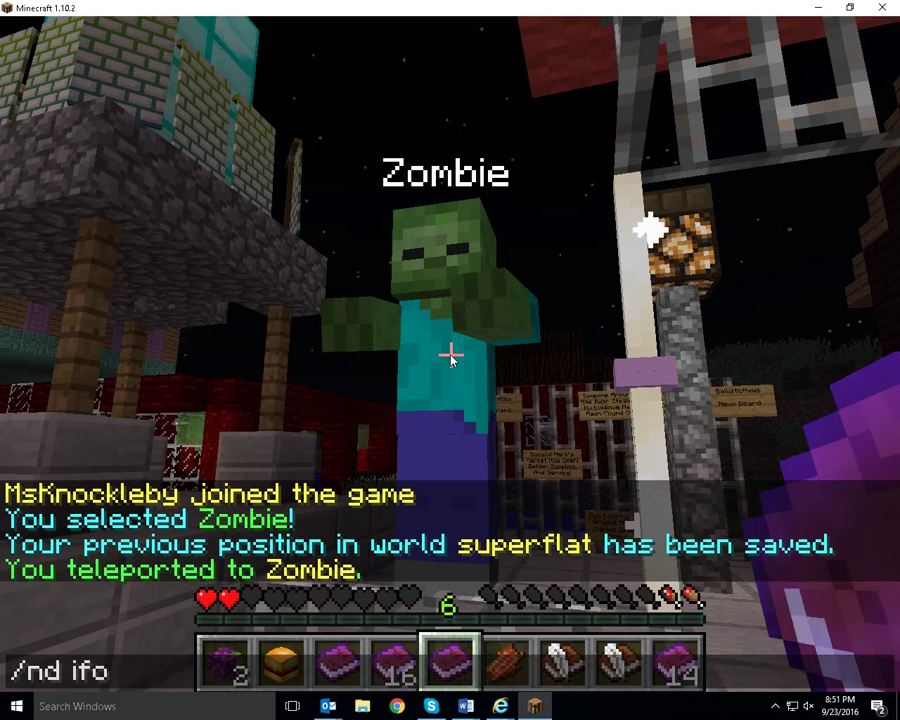
pyautogui.press('BackSpace')
pyautogui.press('BackSpace')
pyautogui.press('BackSpace')
pyautogui.write('nfi')
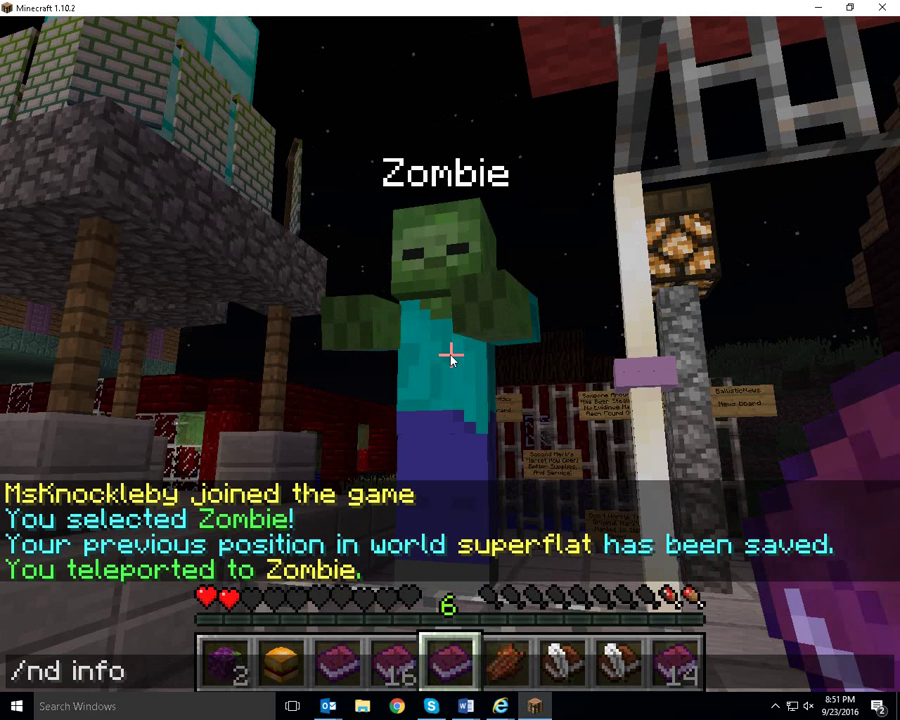
pyautogui.press('Return')
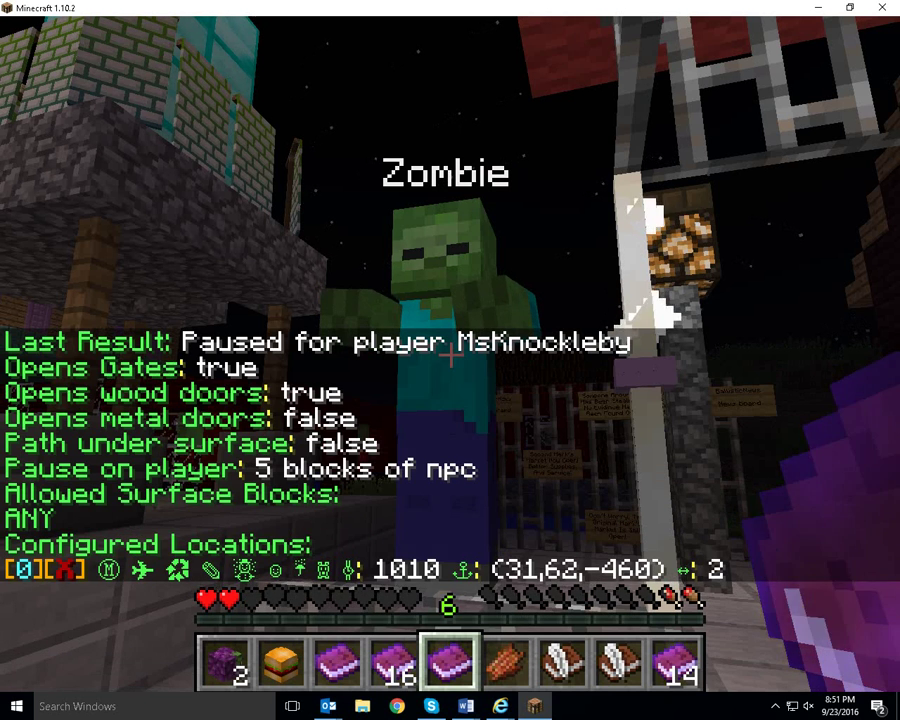
# Check the Pause on player tooltip and recall '/npcdest --npc 343 pauseplayer'.
pyautogui.press('/')
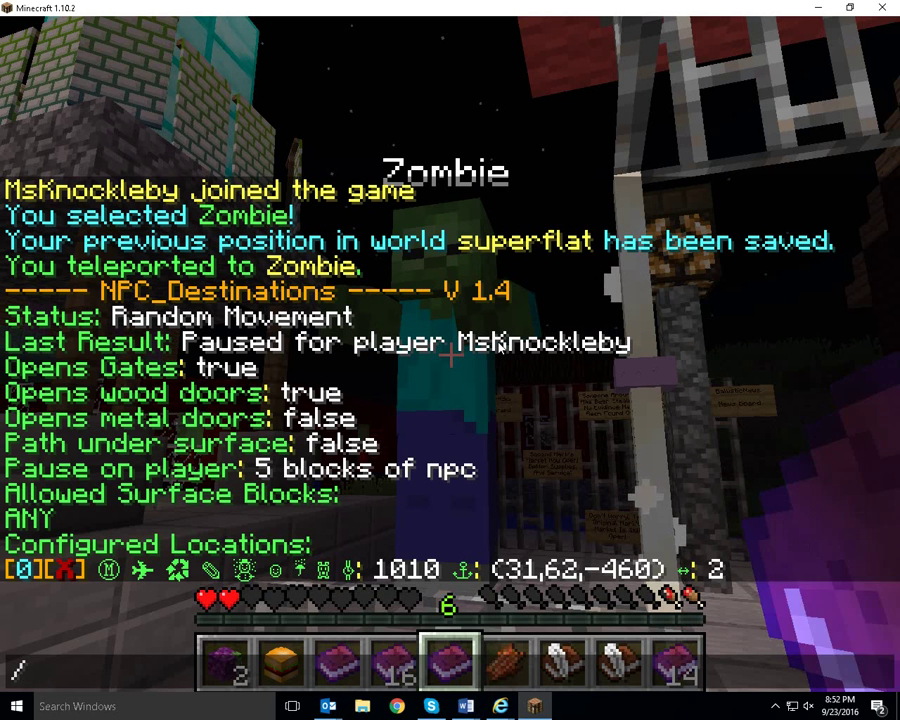
pyautogui.moveTo(347, 478)
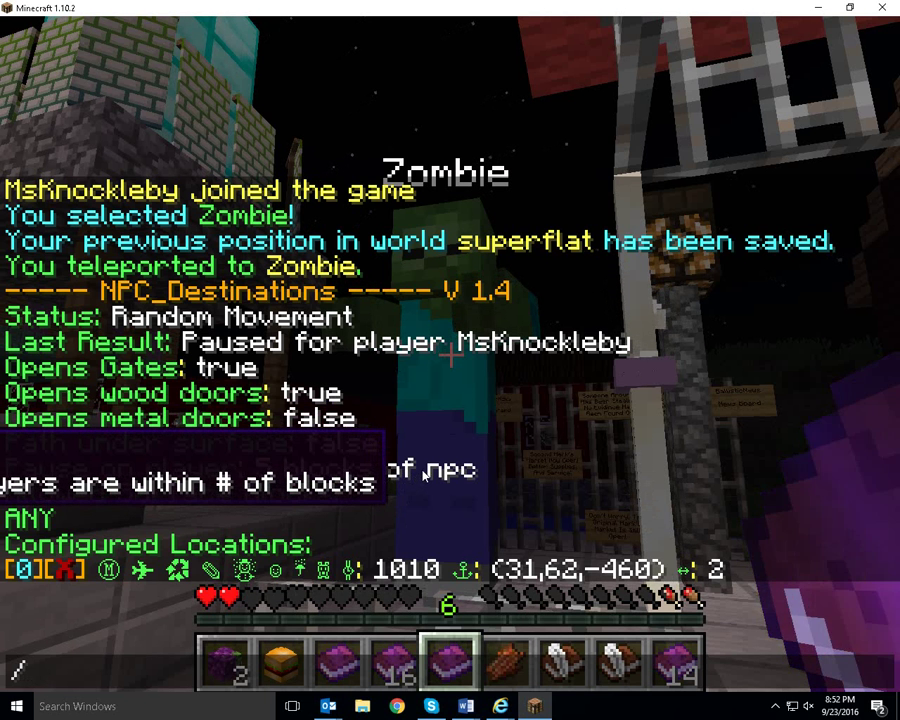
pyautogui.press('Up')
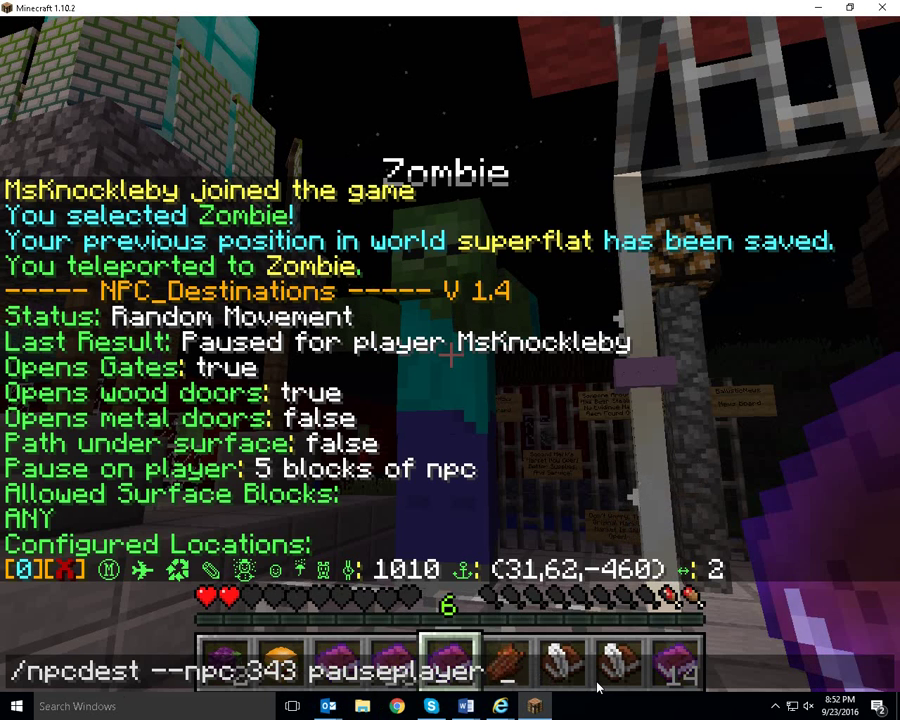
# Set the Zombie's pause-on-player distance to 2 blocks and review the updated line.
pyautogui.write('2')
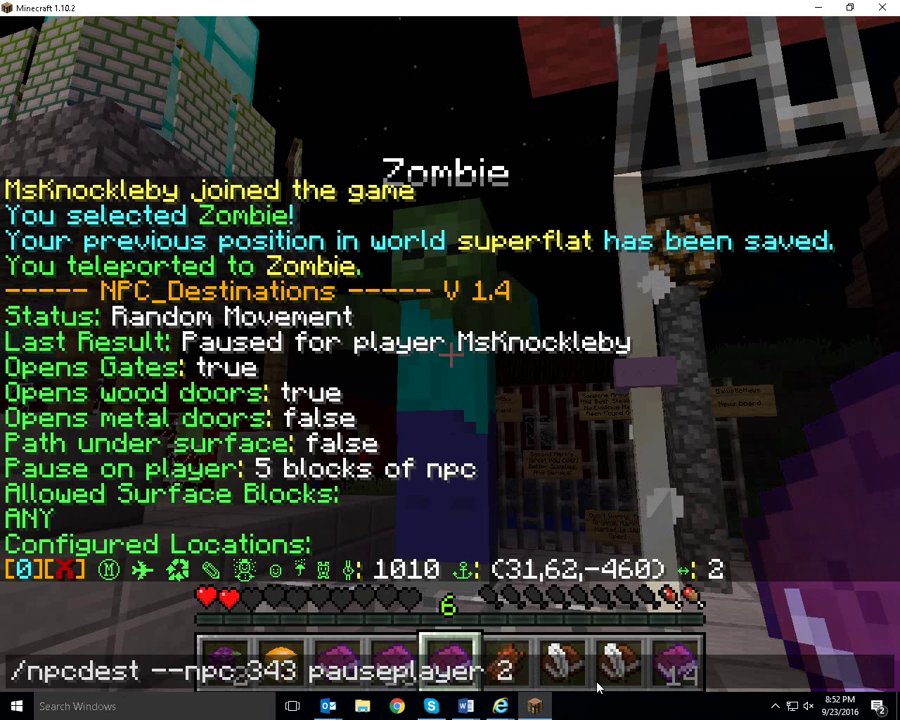
pyautogui.press('Return')
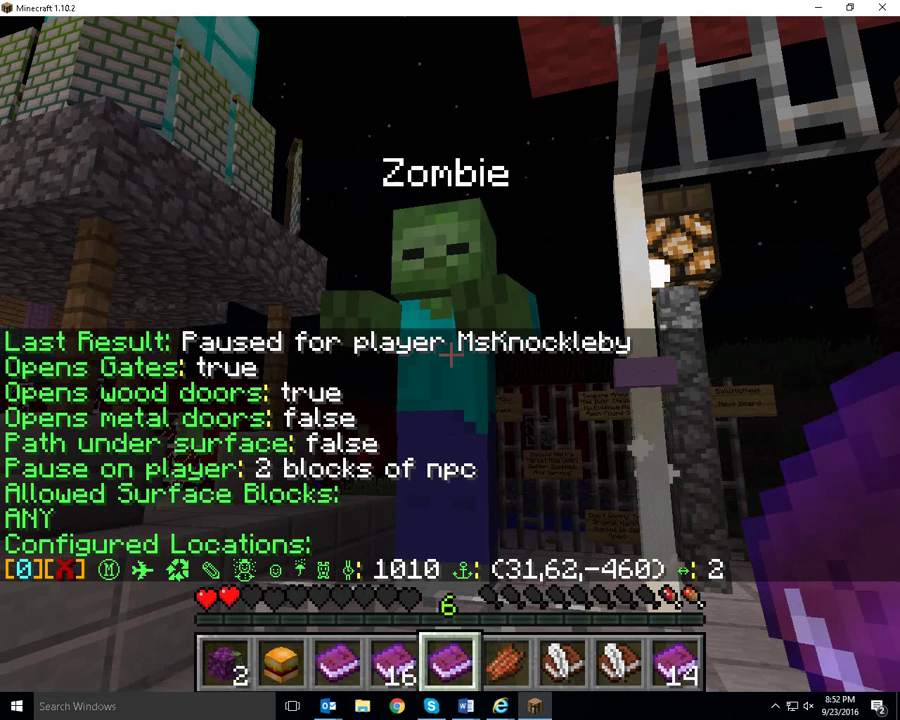
pyautogui.press('/')
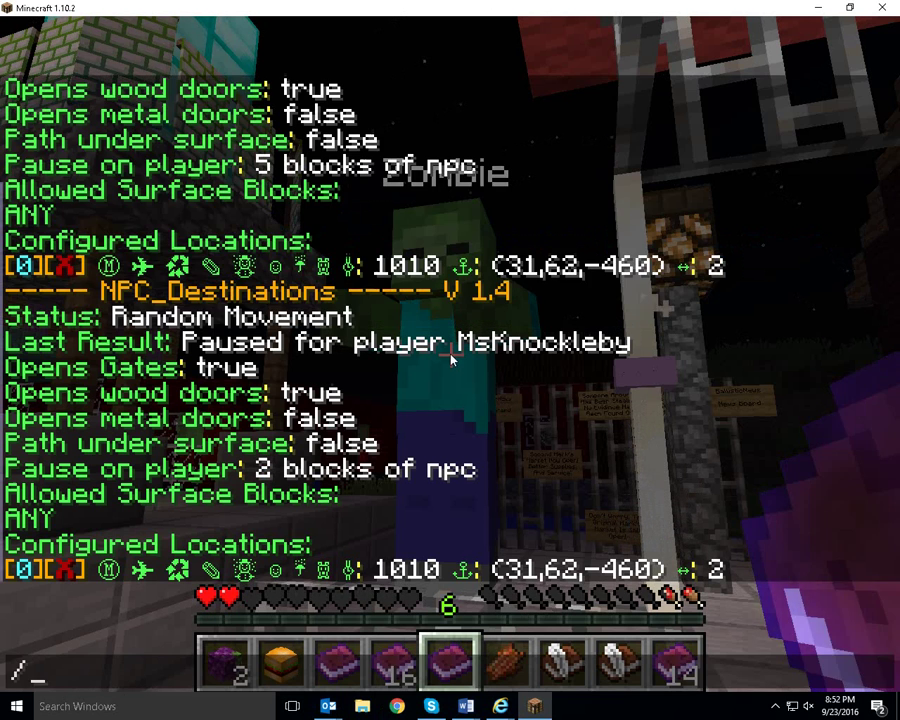
pyautogui.moveTo(436, 478)
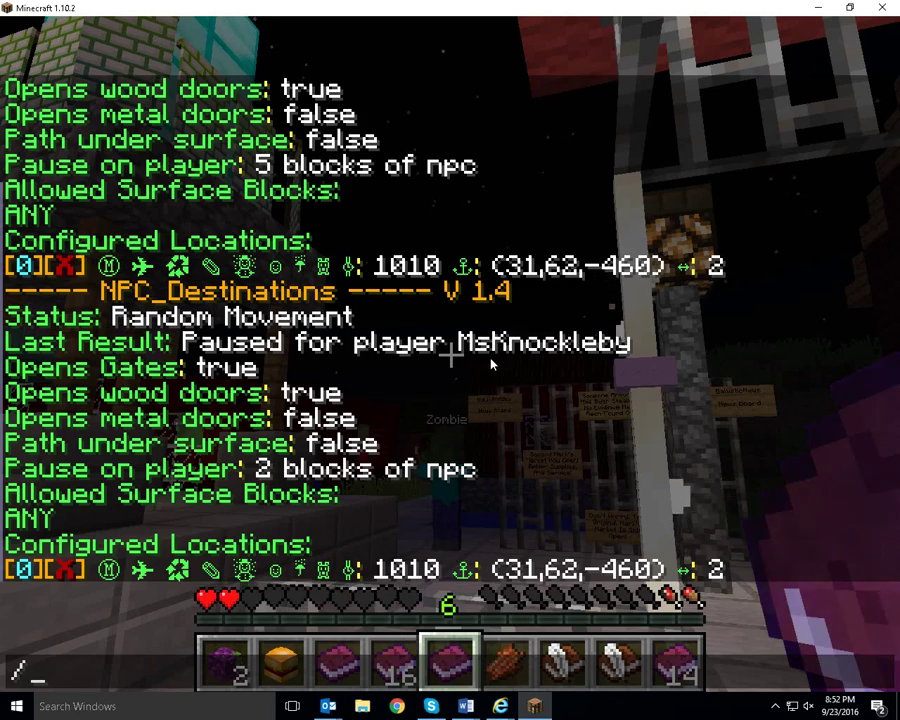
# Walk to the fountain, add location 'sunset', and recall '/npcdest --npc 343 locwand 1'.
pyautogui.press('Escape')
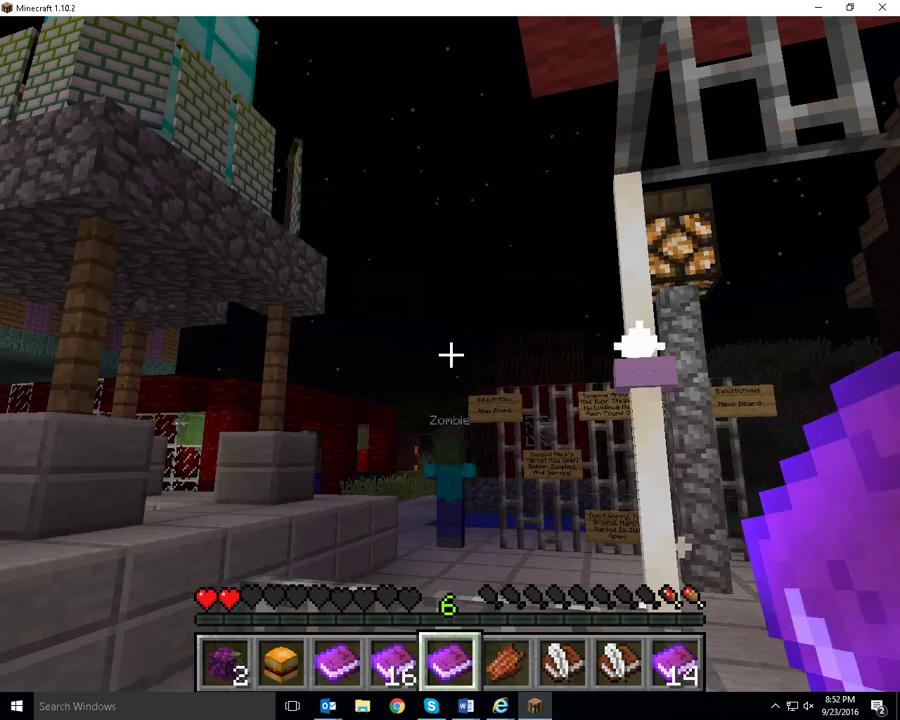
pyautogui.press('w')
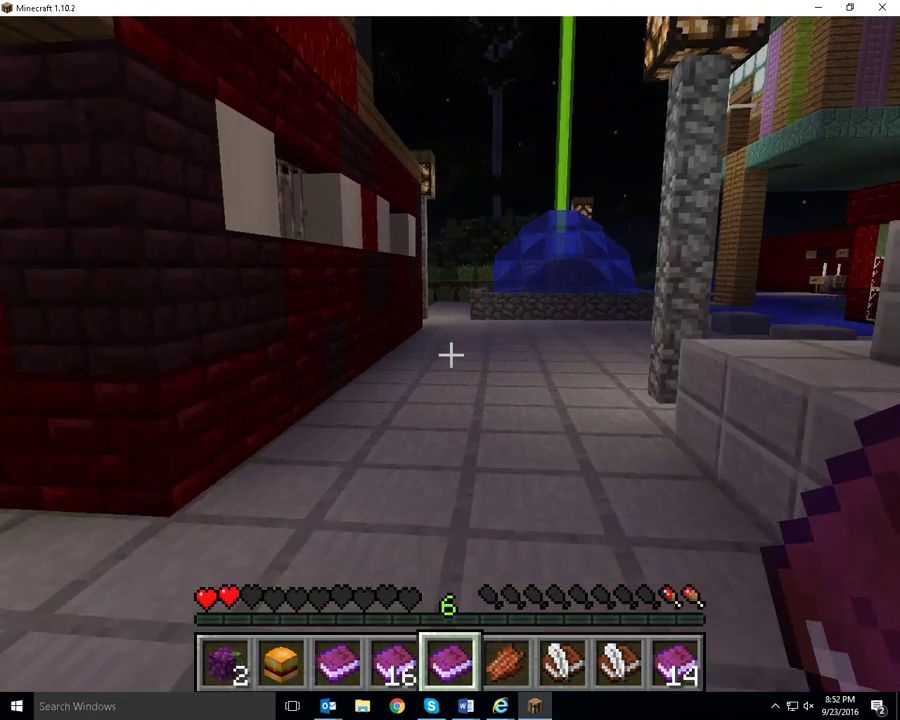
pyautogui.press('w')
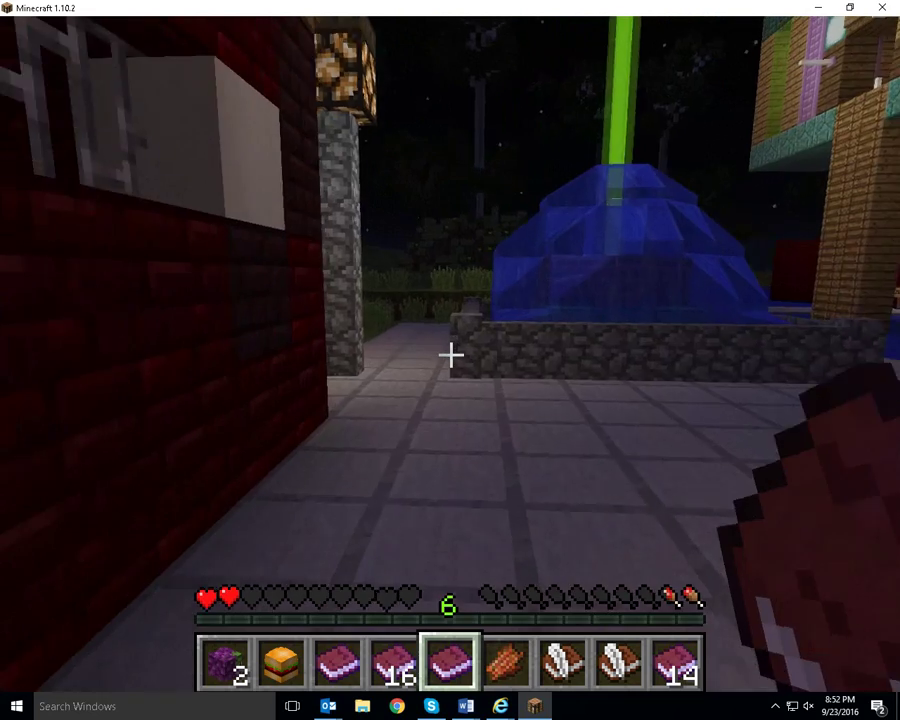
pyautogui.press('w')
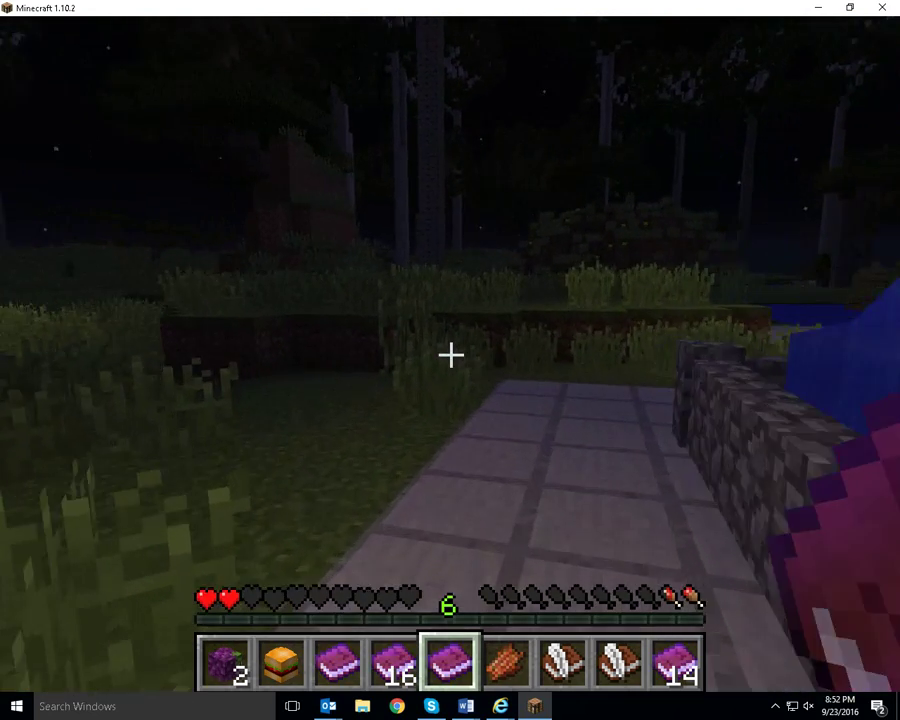
pyautogui.press('w')
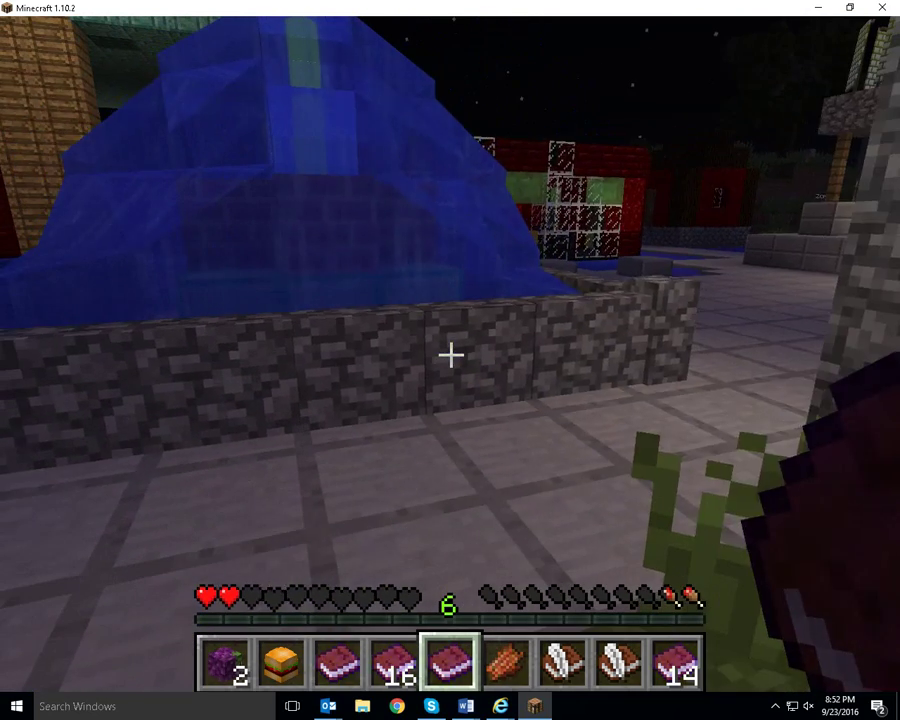
pyautogui.press('/')
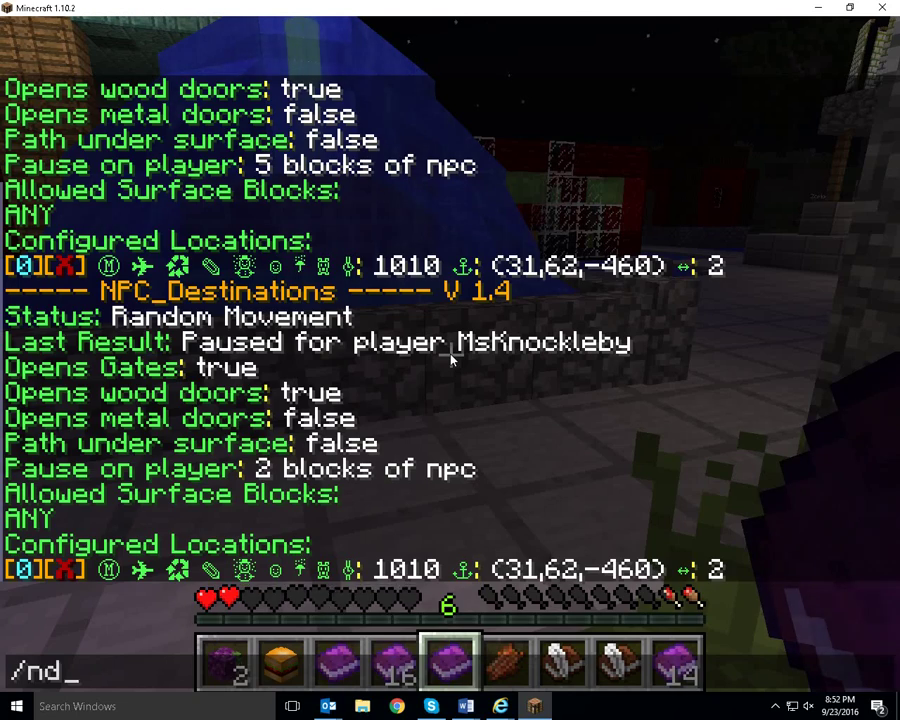
pyautogui.write('nd addlocation')
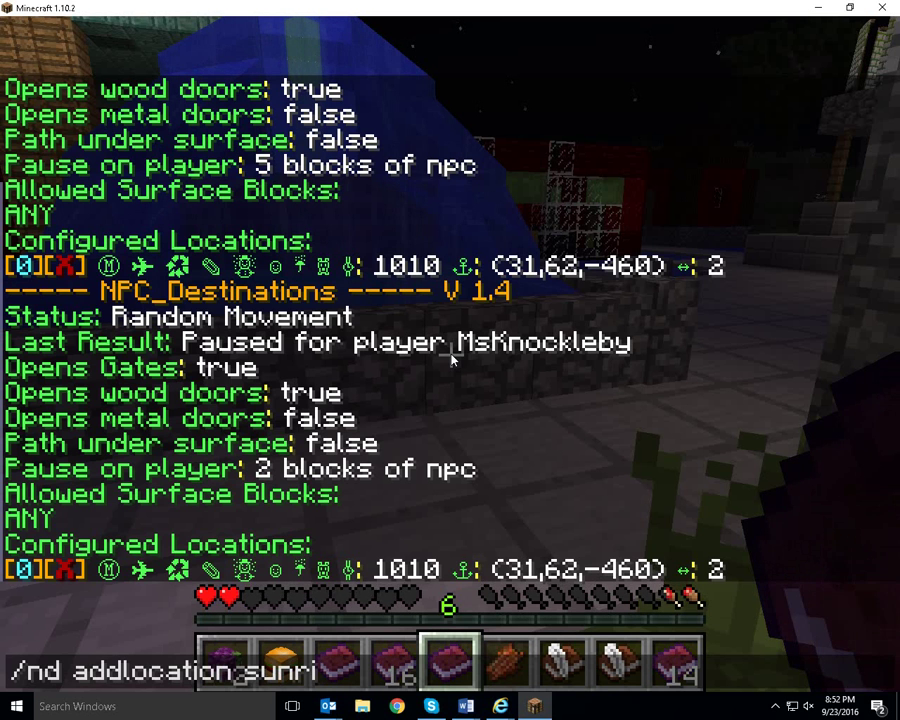
pyautogui.write(' sunri')
pyautogui.press('BackSpace')
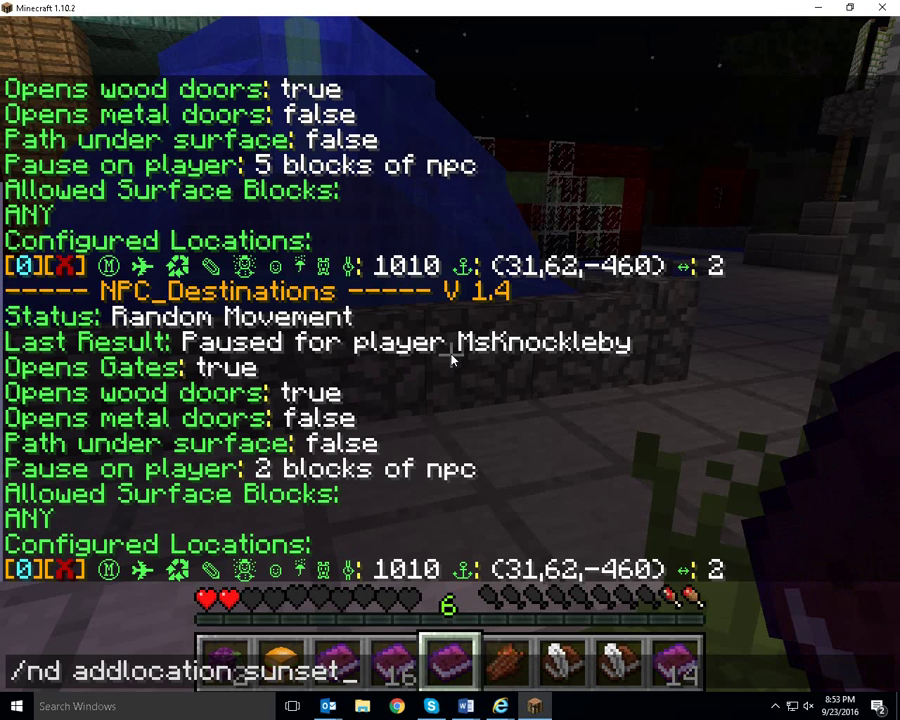
pyautogui.press('Return')
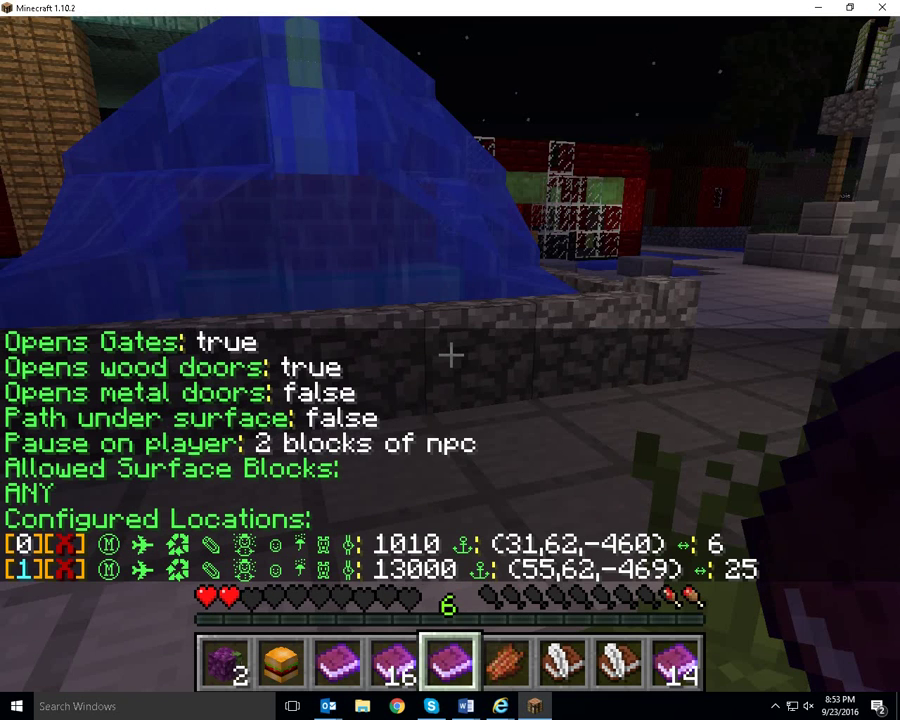
pyautogui.press('/')
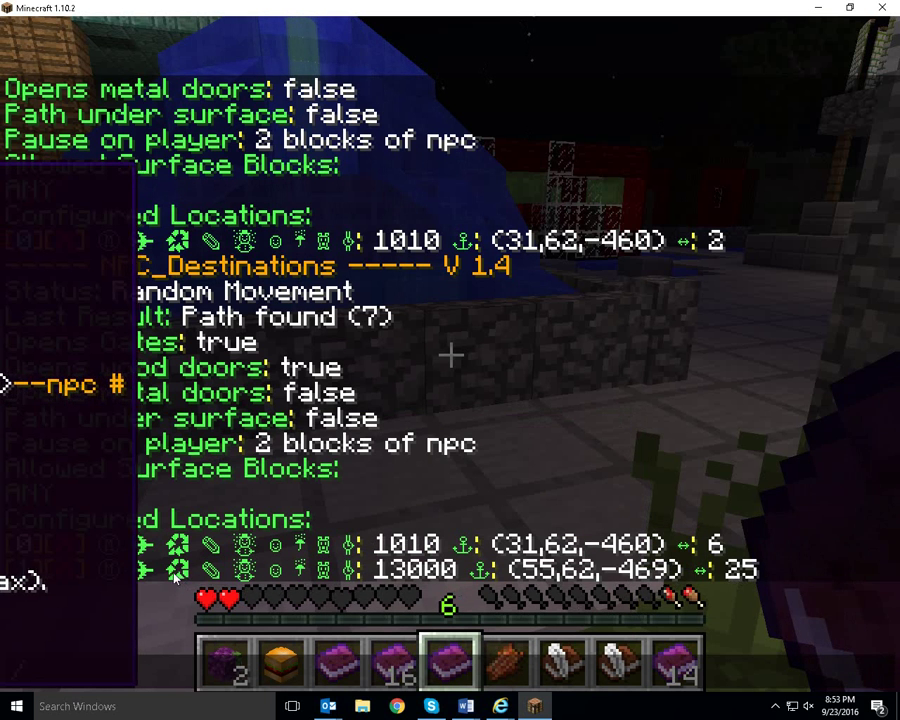
pyautogui.press('Up')
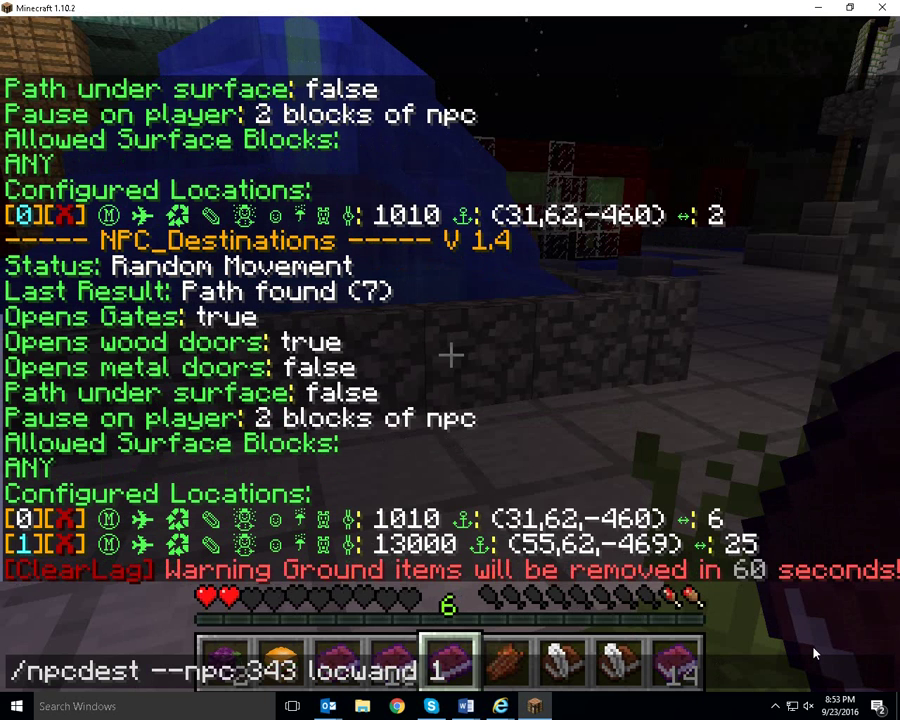
# Submit '/npcdest --npc 343 locwand 1 30 2 5' to set location 1's wander area.
pyautogui.write('30')
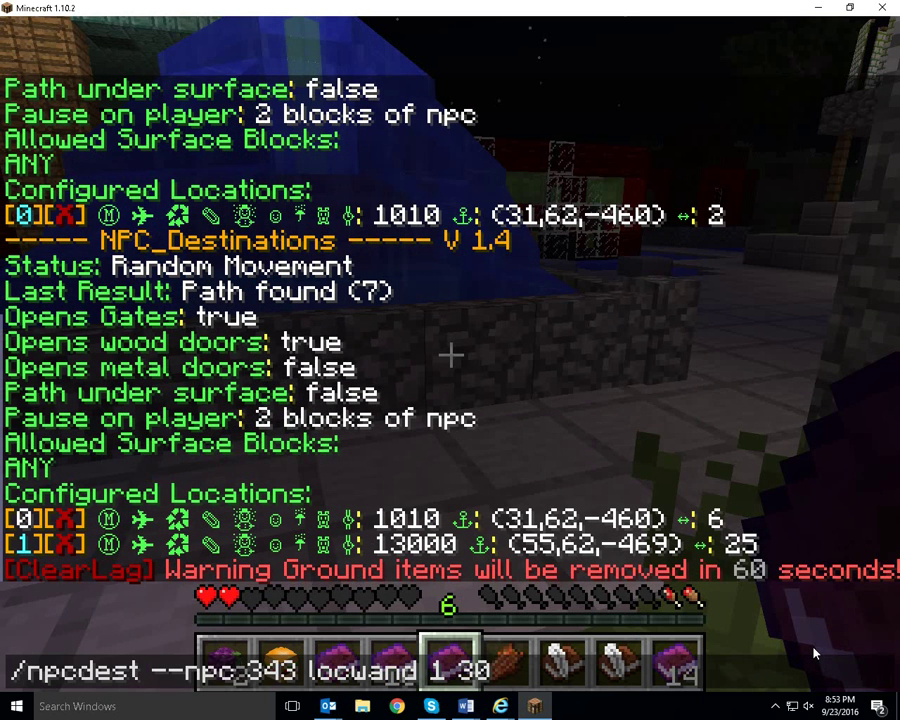
pyautogui.write(' 2 5')
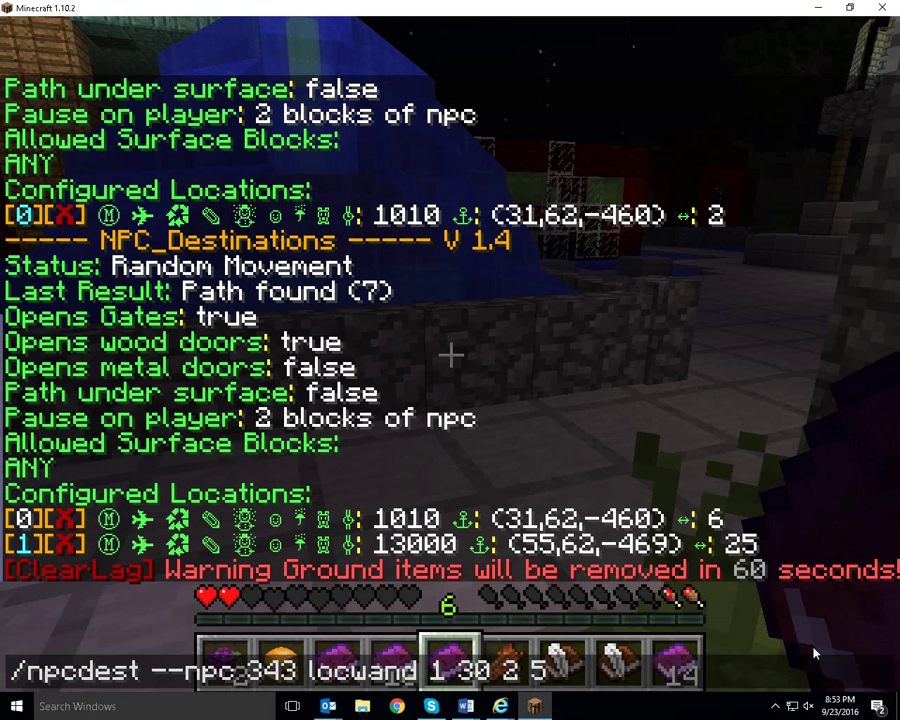
pyautogui.press('Return')
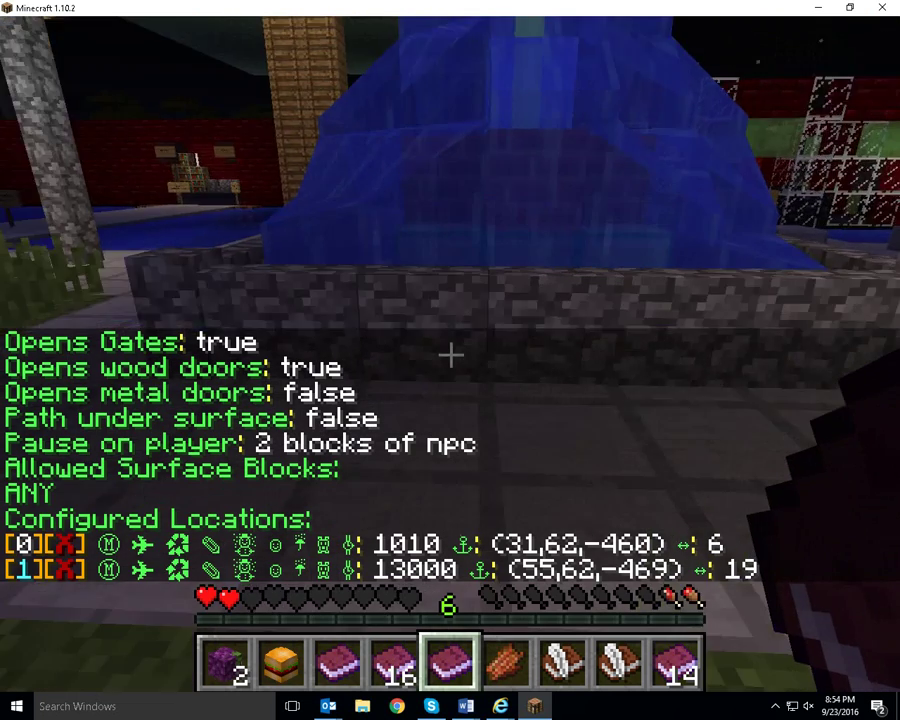
pyautogui.write('/')
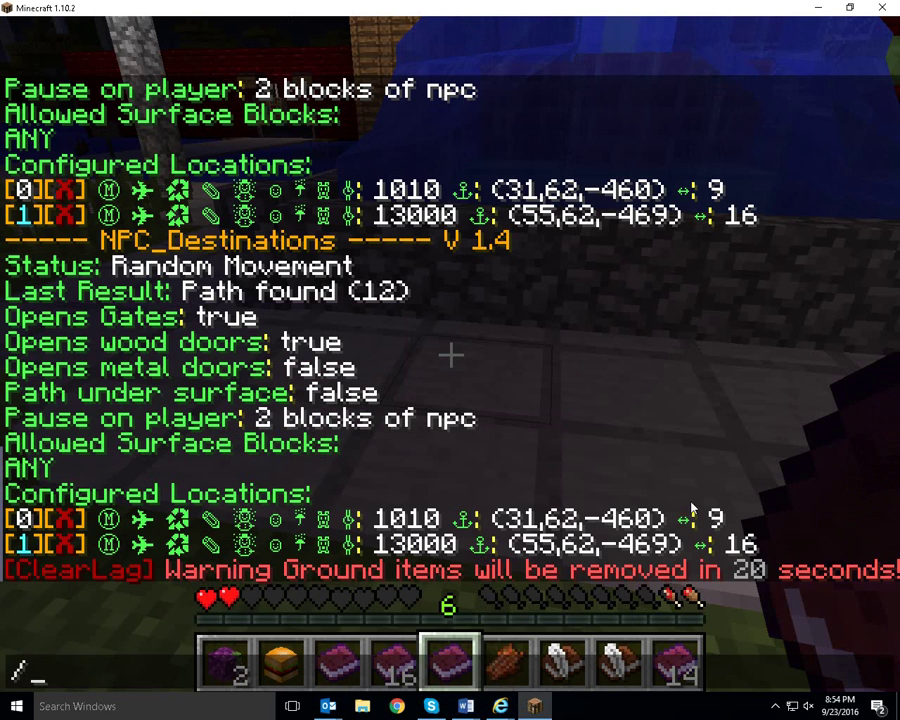
pyautogui.press('Escape')
pyautogui.press('w')
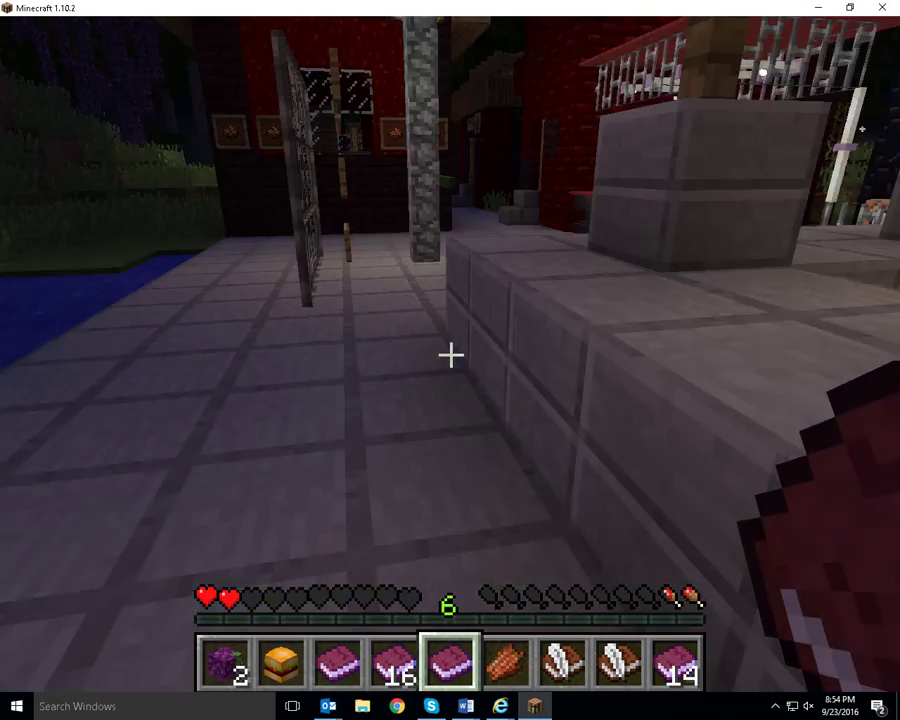
# Walk to the fountain rim, start /npc equip, and give the Zombie rotten flesh.
pyautogui.press('w')
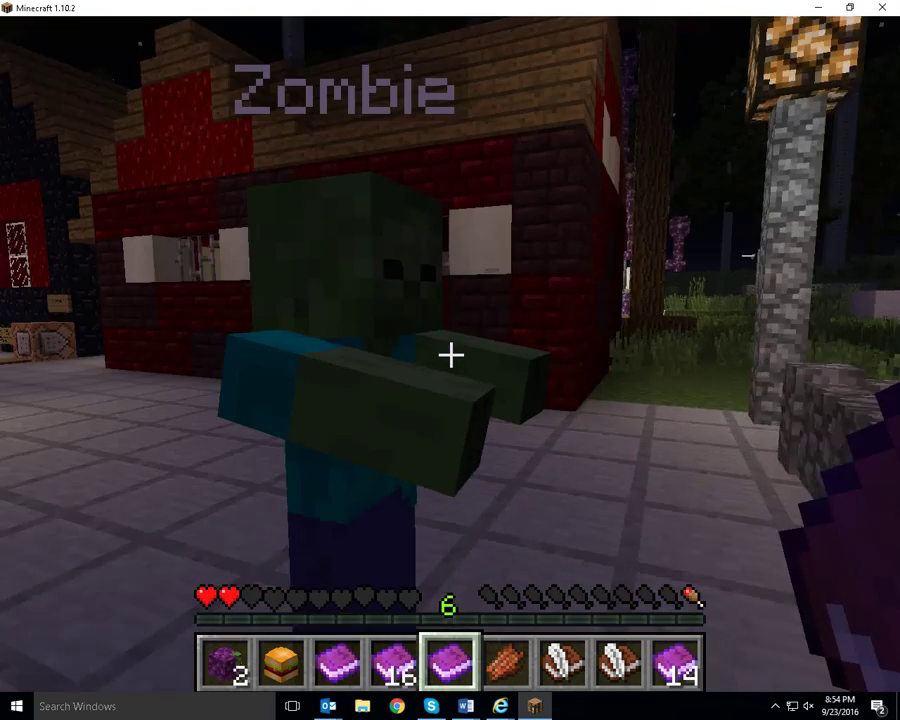
pyautogui.press('/')
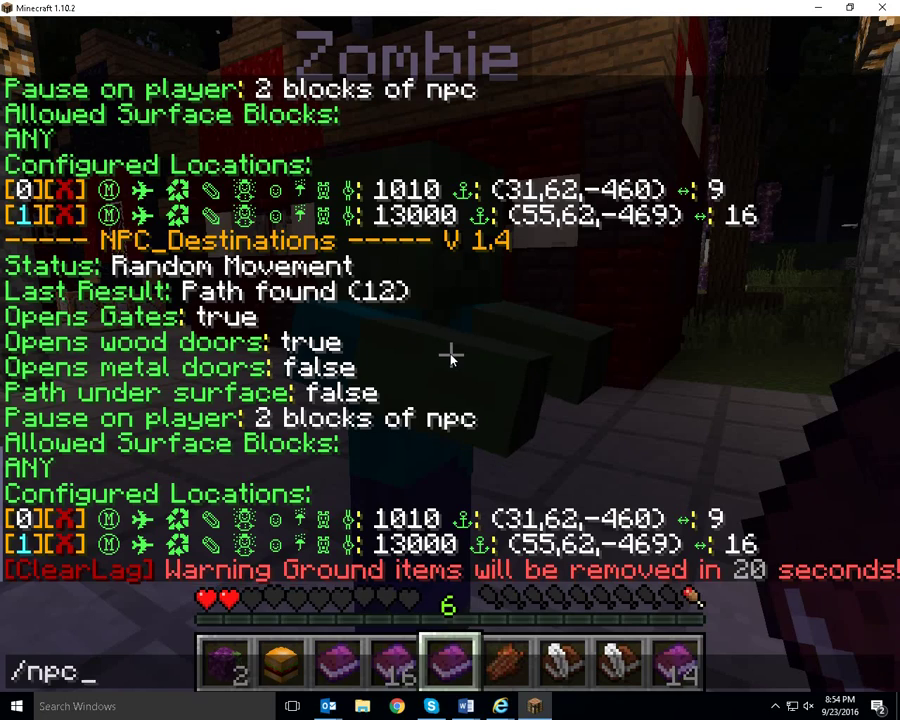
pyautogui.press('Return')
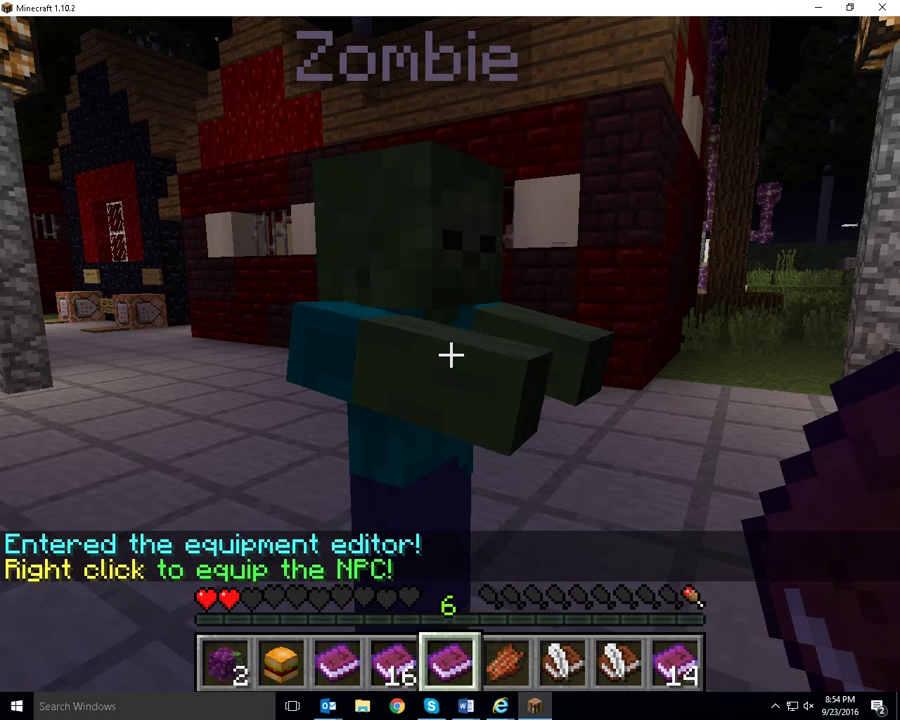
pyautogui.scroll(-1, 450, 354)
pyautogui.rightClick(450, 354)
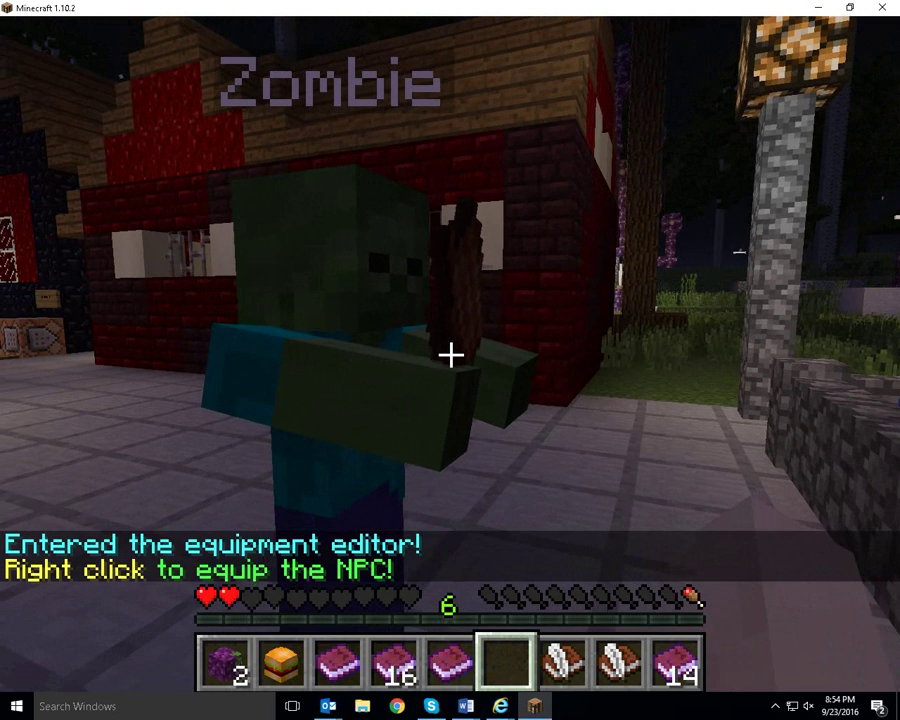
pyautogui.scroll(4, 450, 354)
pyautogui.scroll(-1, 450, 354)
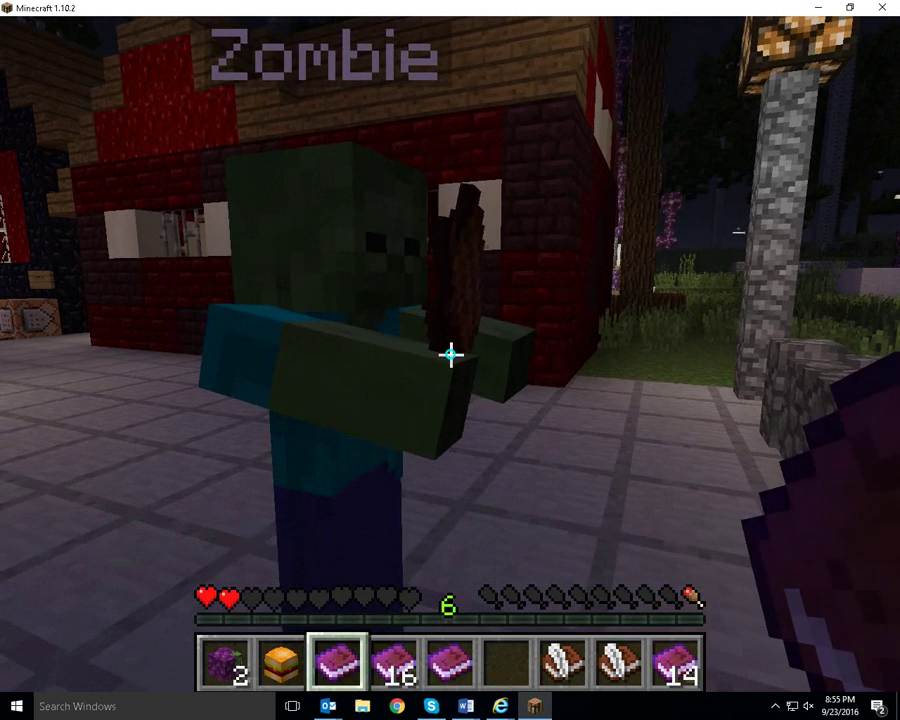
pyautogui.scroll(-3, 450, 354)
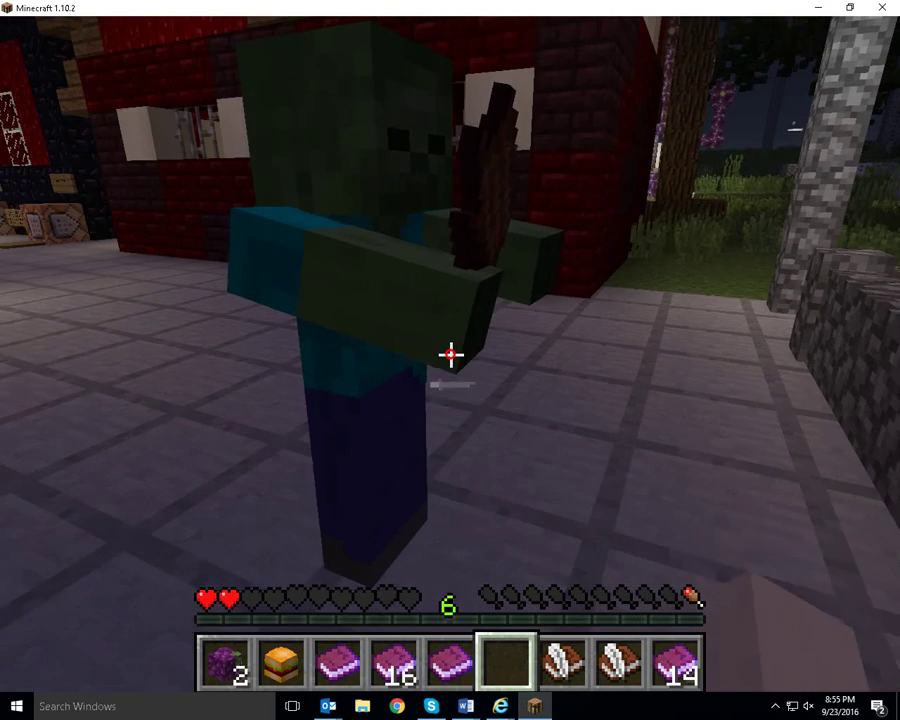
pyautogui.press('/')
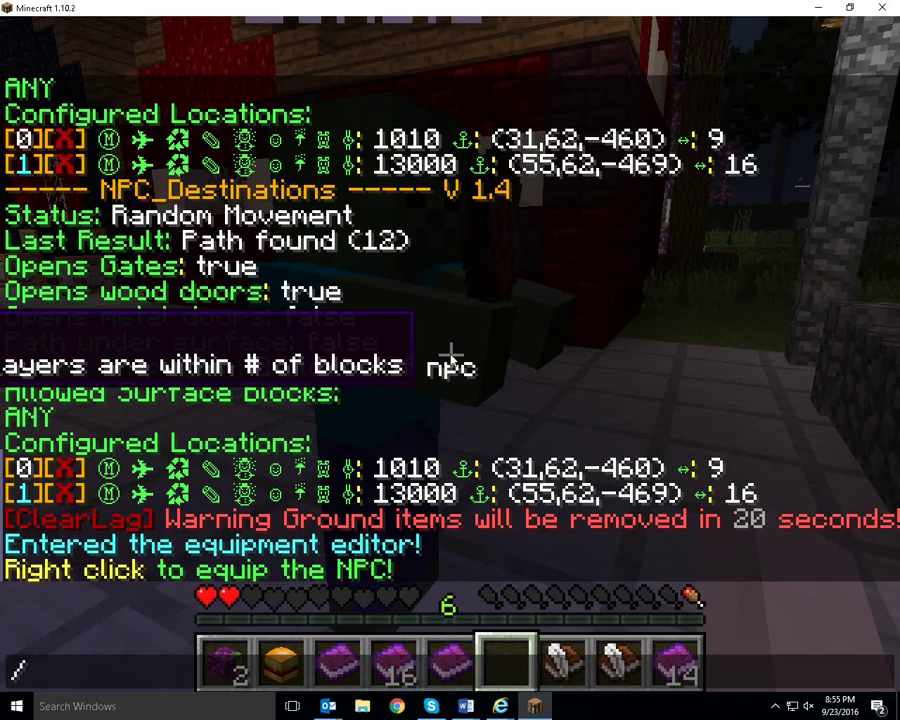
# Move the iron pickaxe from the inventory into hotbar slot 6.
pyautogui.press('Escape')
pyautogui.press('e')
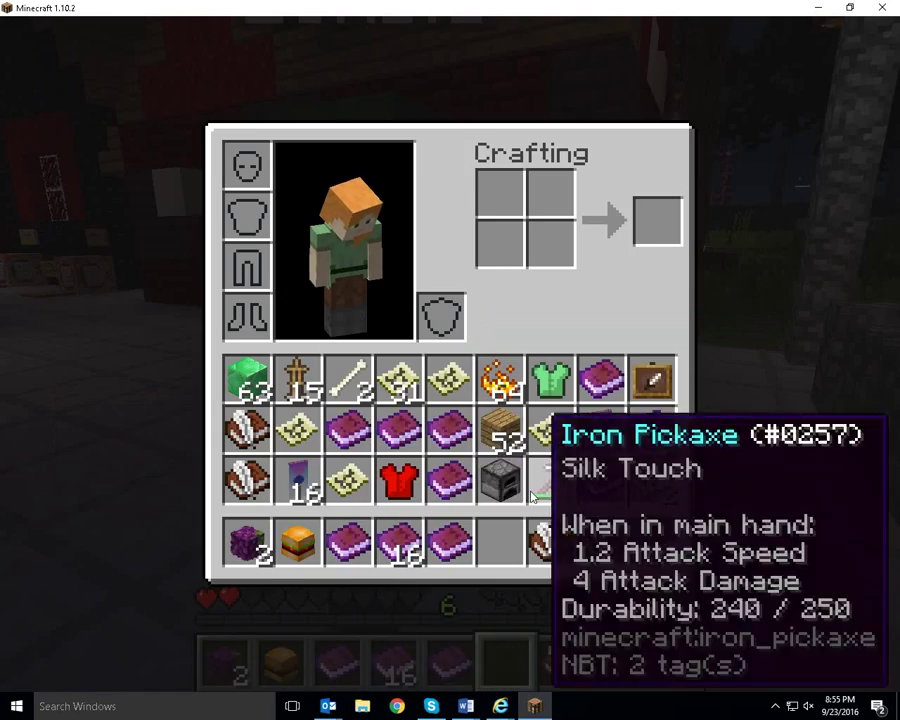
pyautogui.press('6')
pyautogui.press('e')
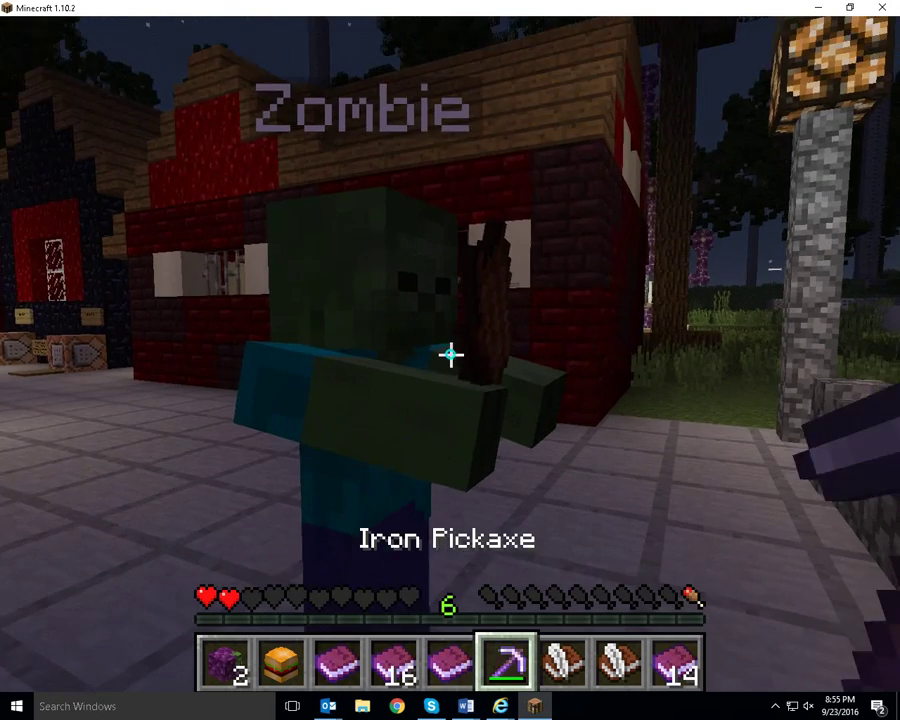
# Step away from the Zombie and run /npc equip to exit the equipment editor.
pyautogui.press('w')
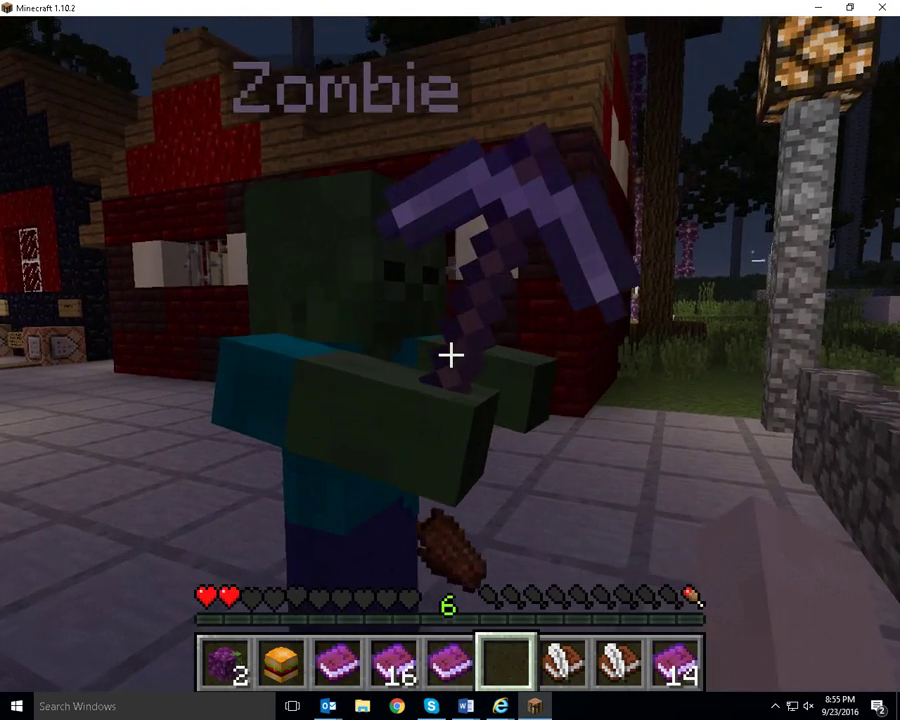
pyautogui.press('s')
pyautogui.press('q')
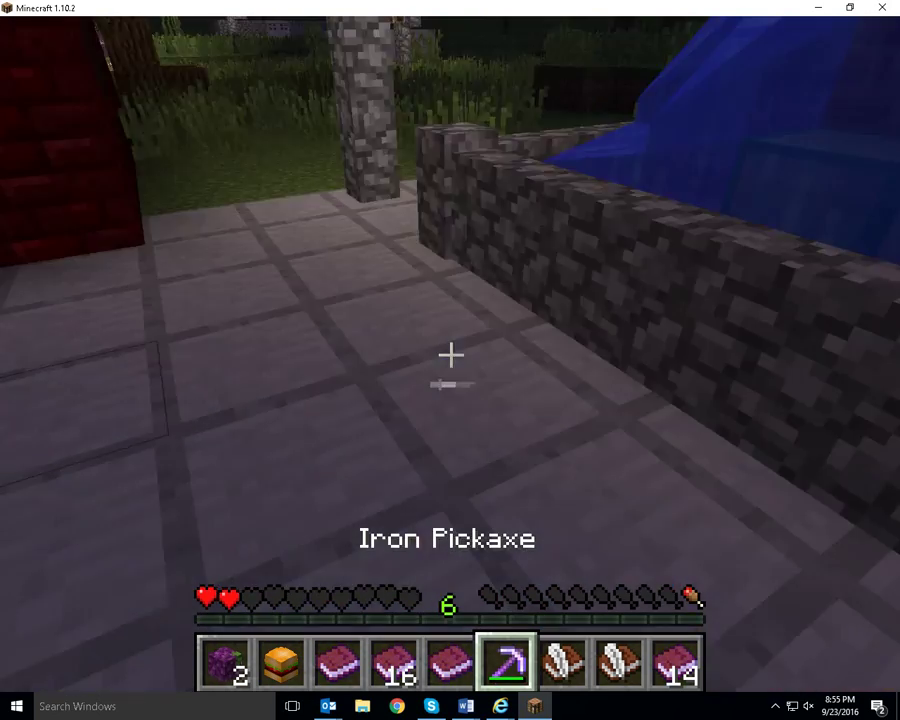
pyautogui.write('/')
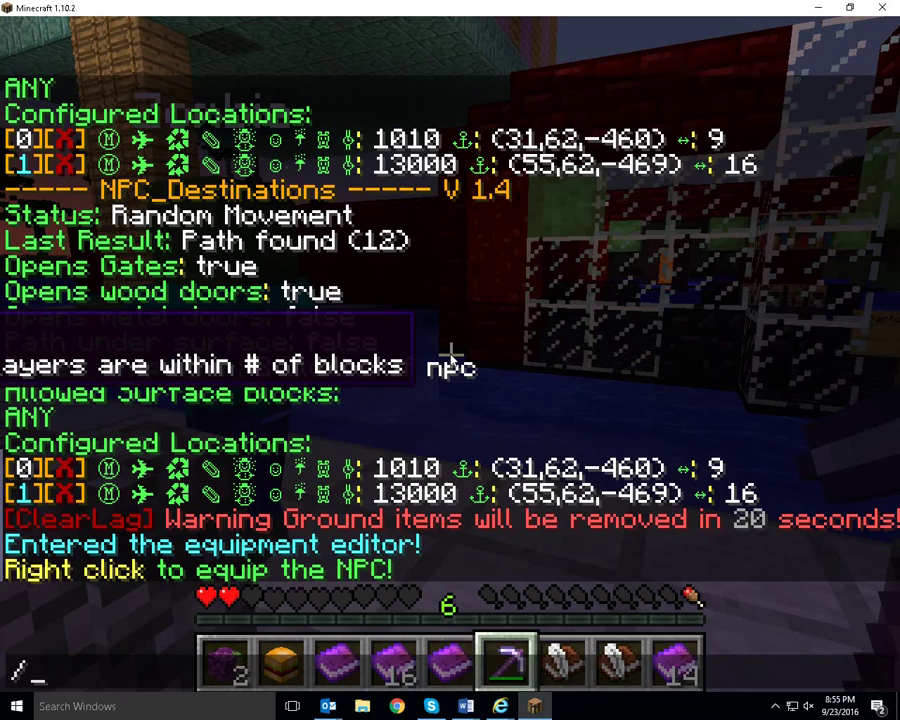
pyautogui.write('npc equi')
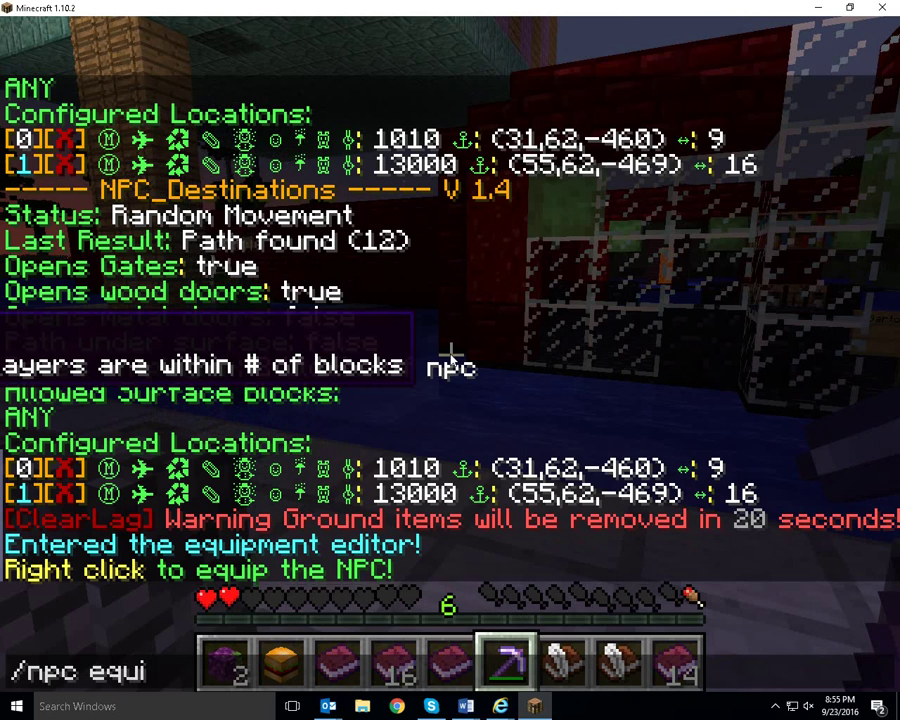
pyautogui.write('p')
pyautogui.press('Return')
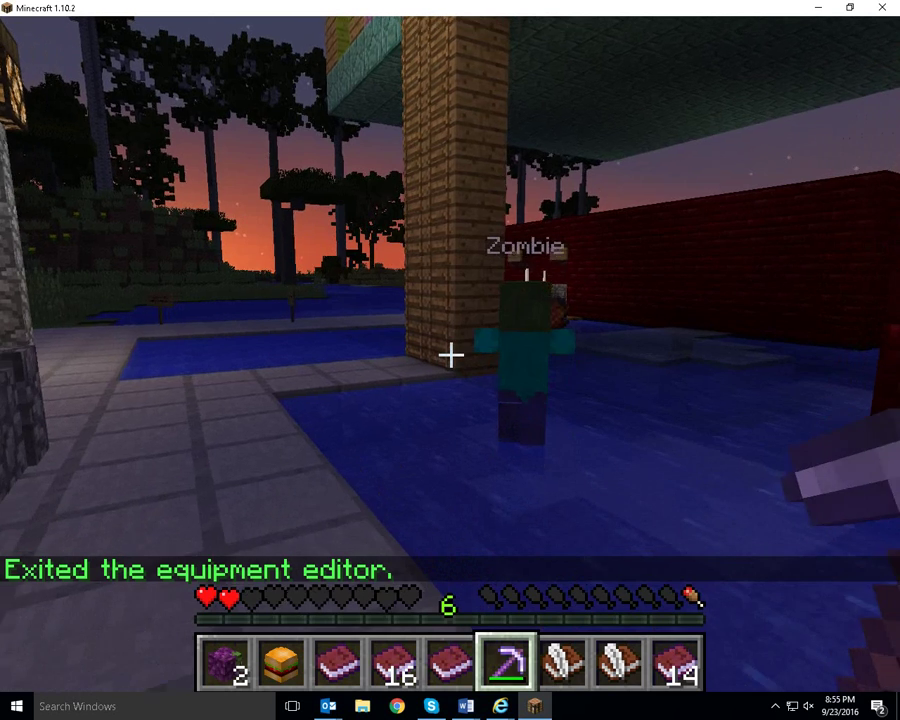
# Run /npc type player, /npc type villager, then /npc type zombie in turn.
pyautogui.write('/')
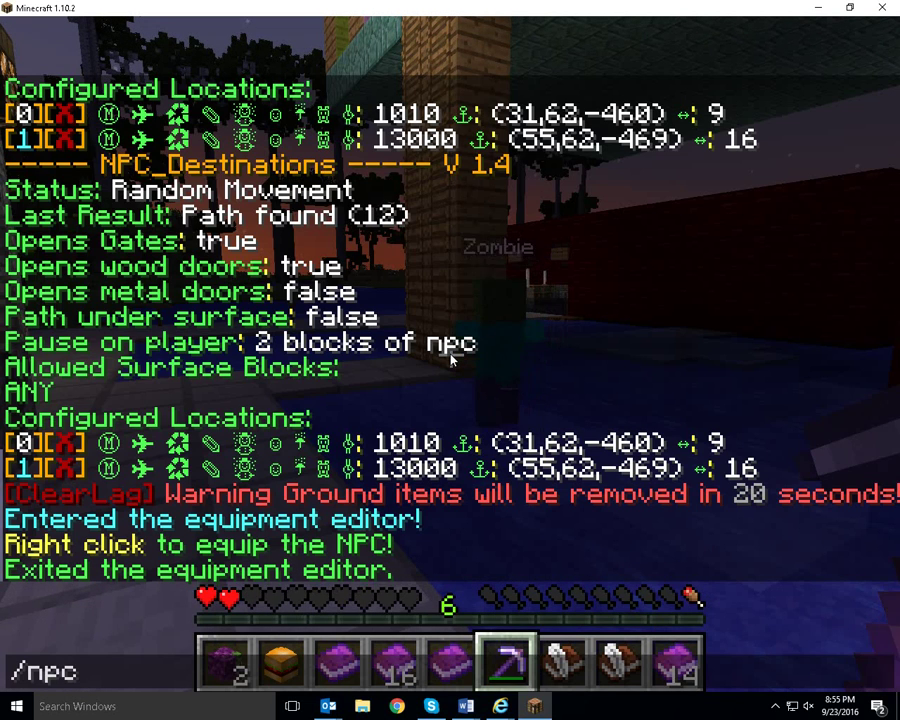
pyautogui.write('npc type play')
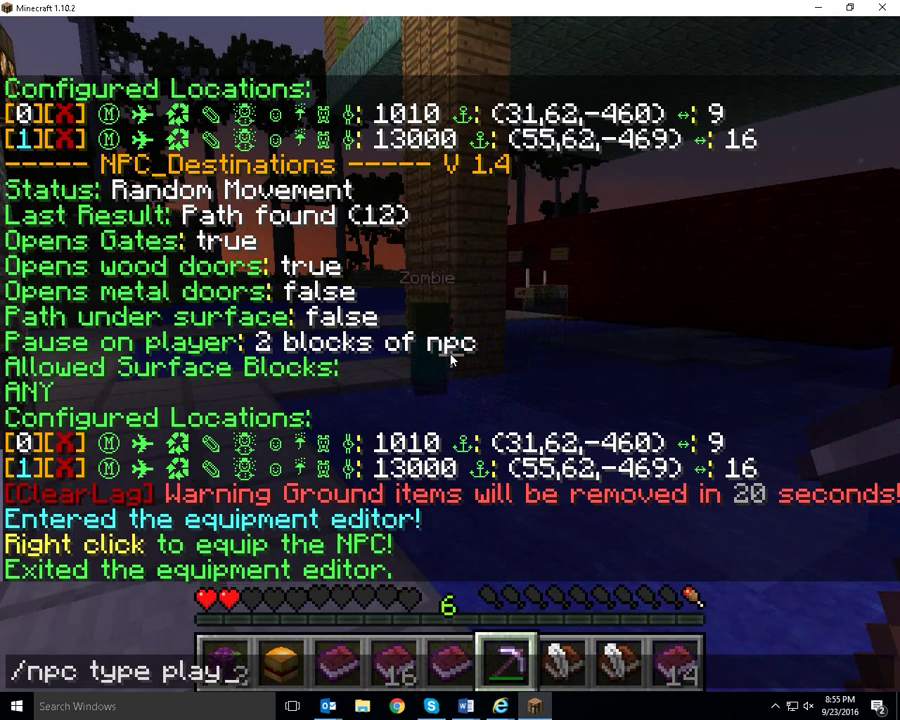
pyautogui.write('er')
pyautogui.press('Return')
pyautogui.write('/npc')
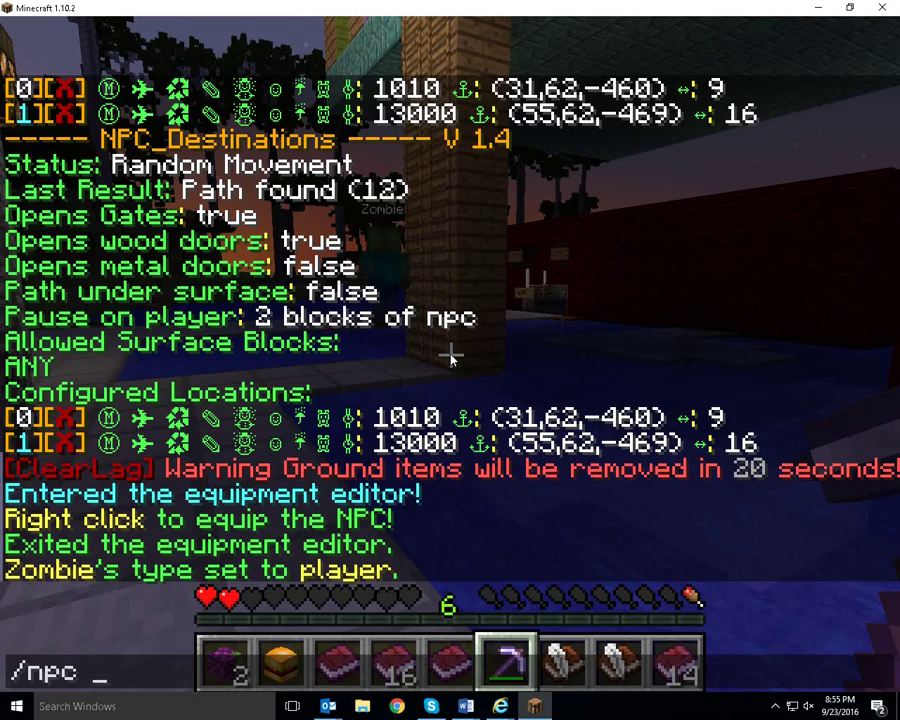
pyautogui.write(' type village')
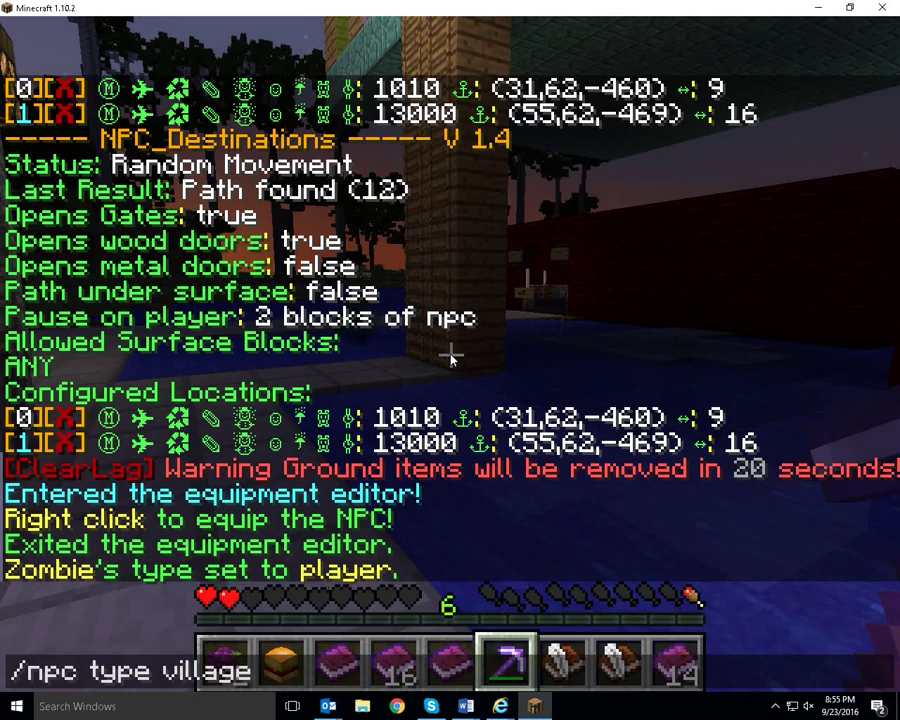
pyautogui.write('r')
pyautogui.press('Return')
pyautogui.press('w')
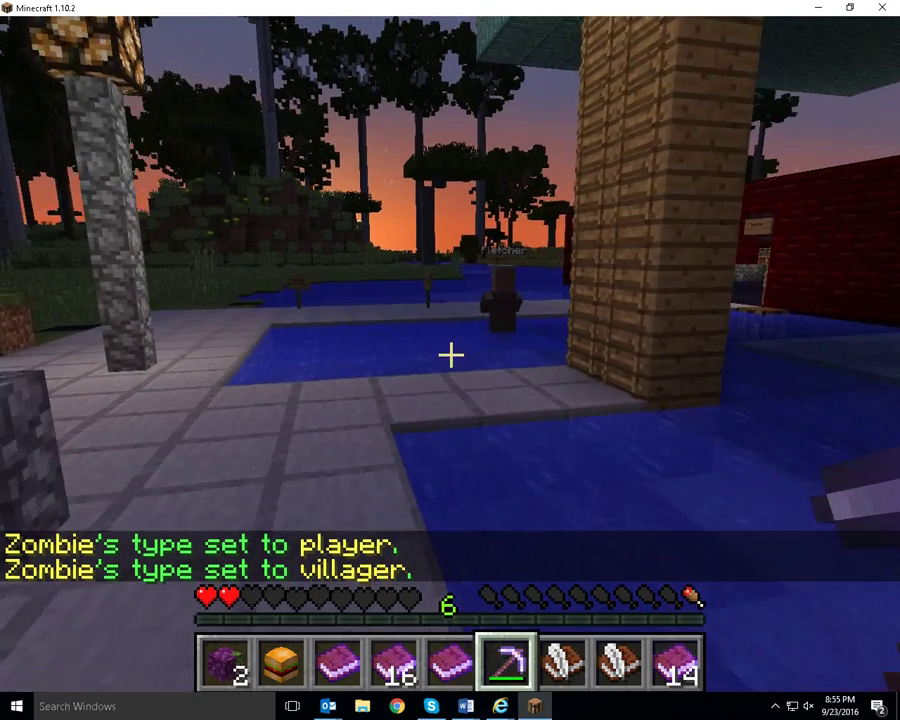
pyautogui.write('/npc type zombie')
pyautogui.press('Return')
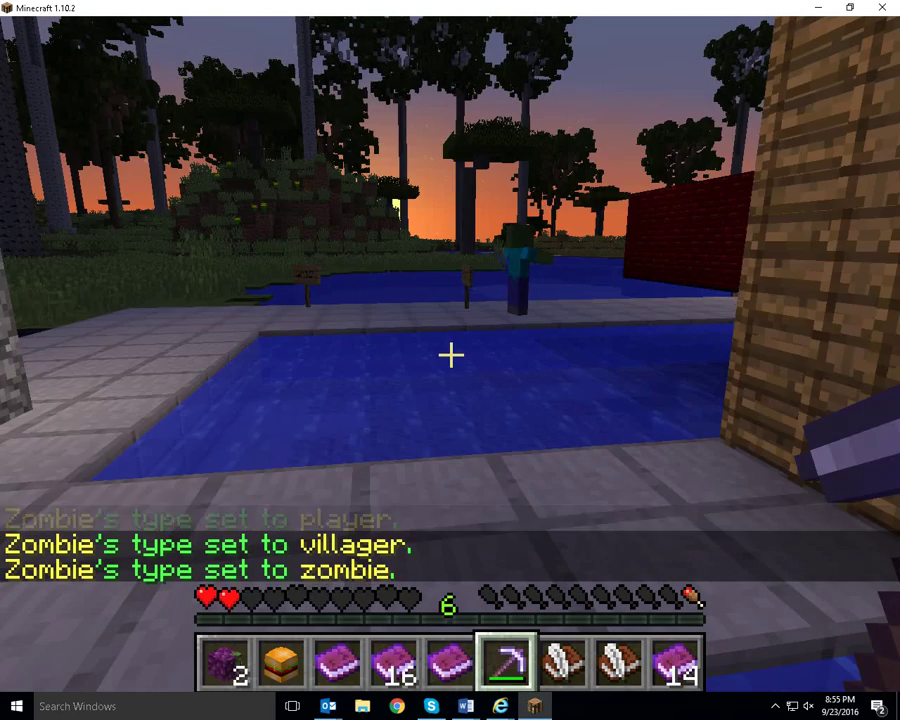